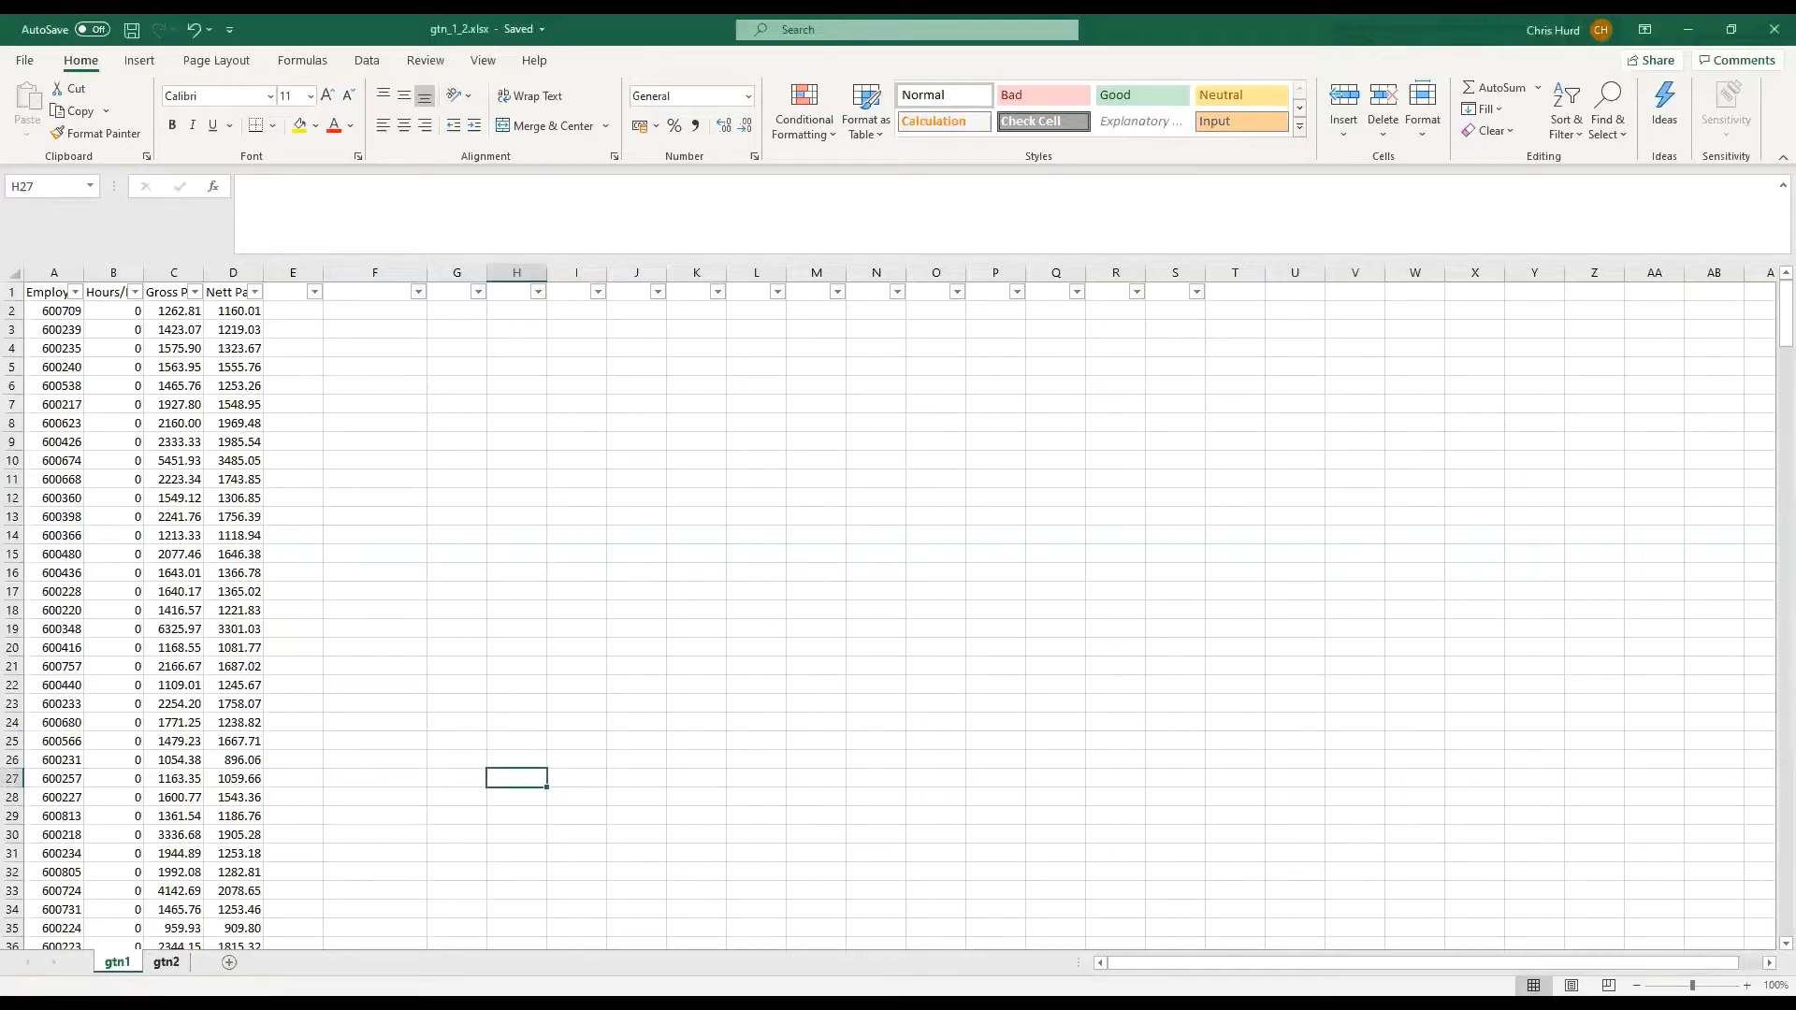
Compare the gtn1 and gtn2 sheets briefly, and enter the header GTN2 in cell F1 of gtn1
left_click(172, 960)
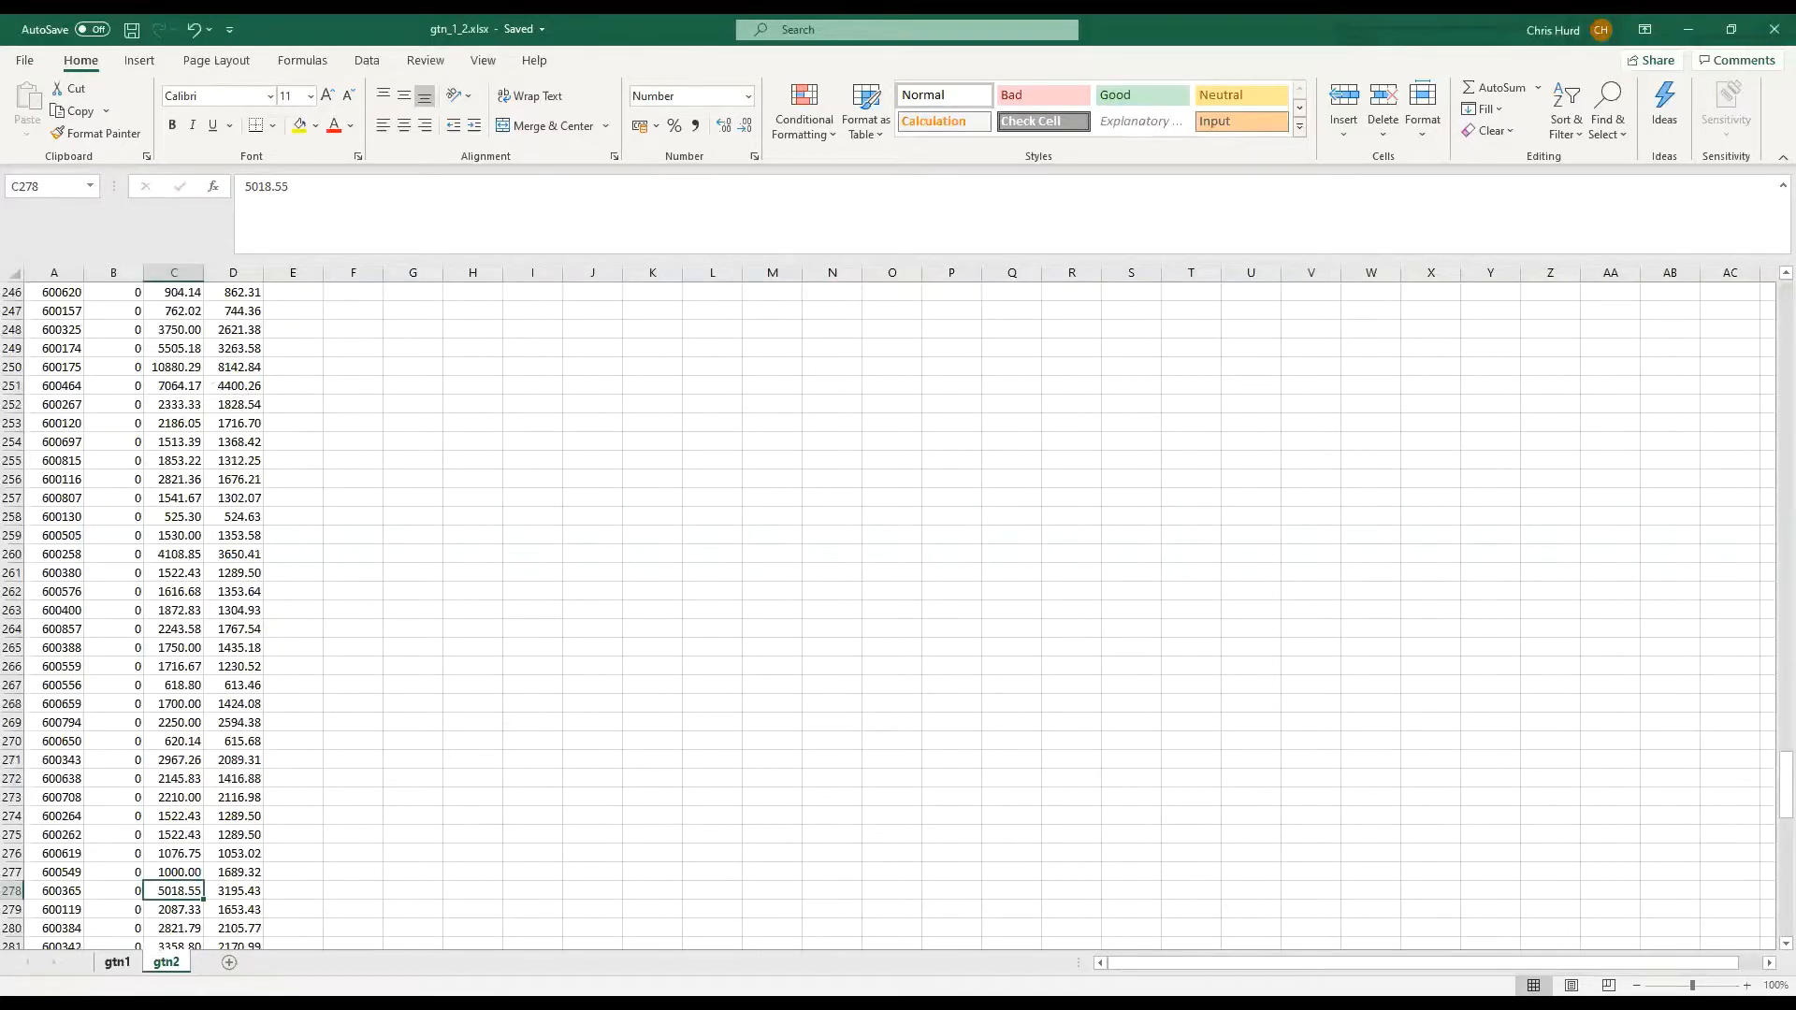
left_click(117, 962)
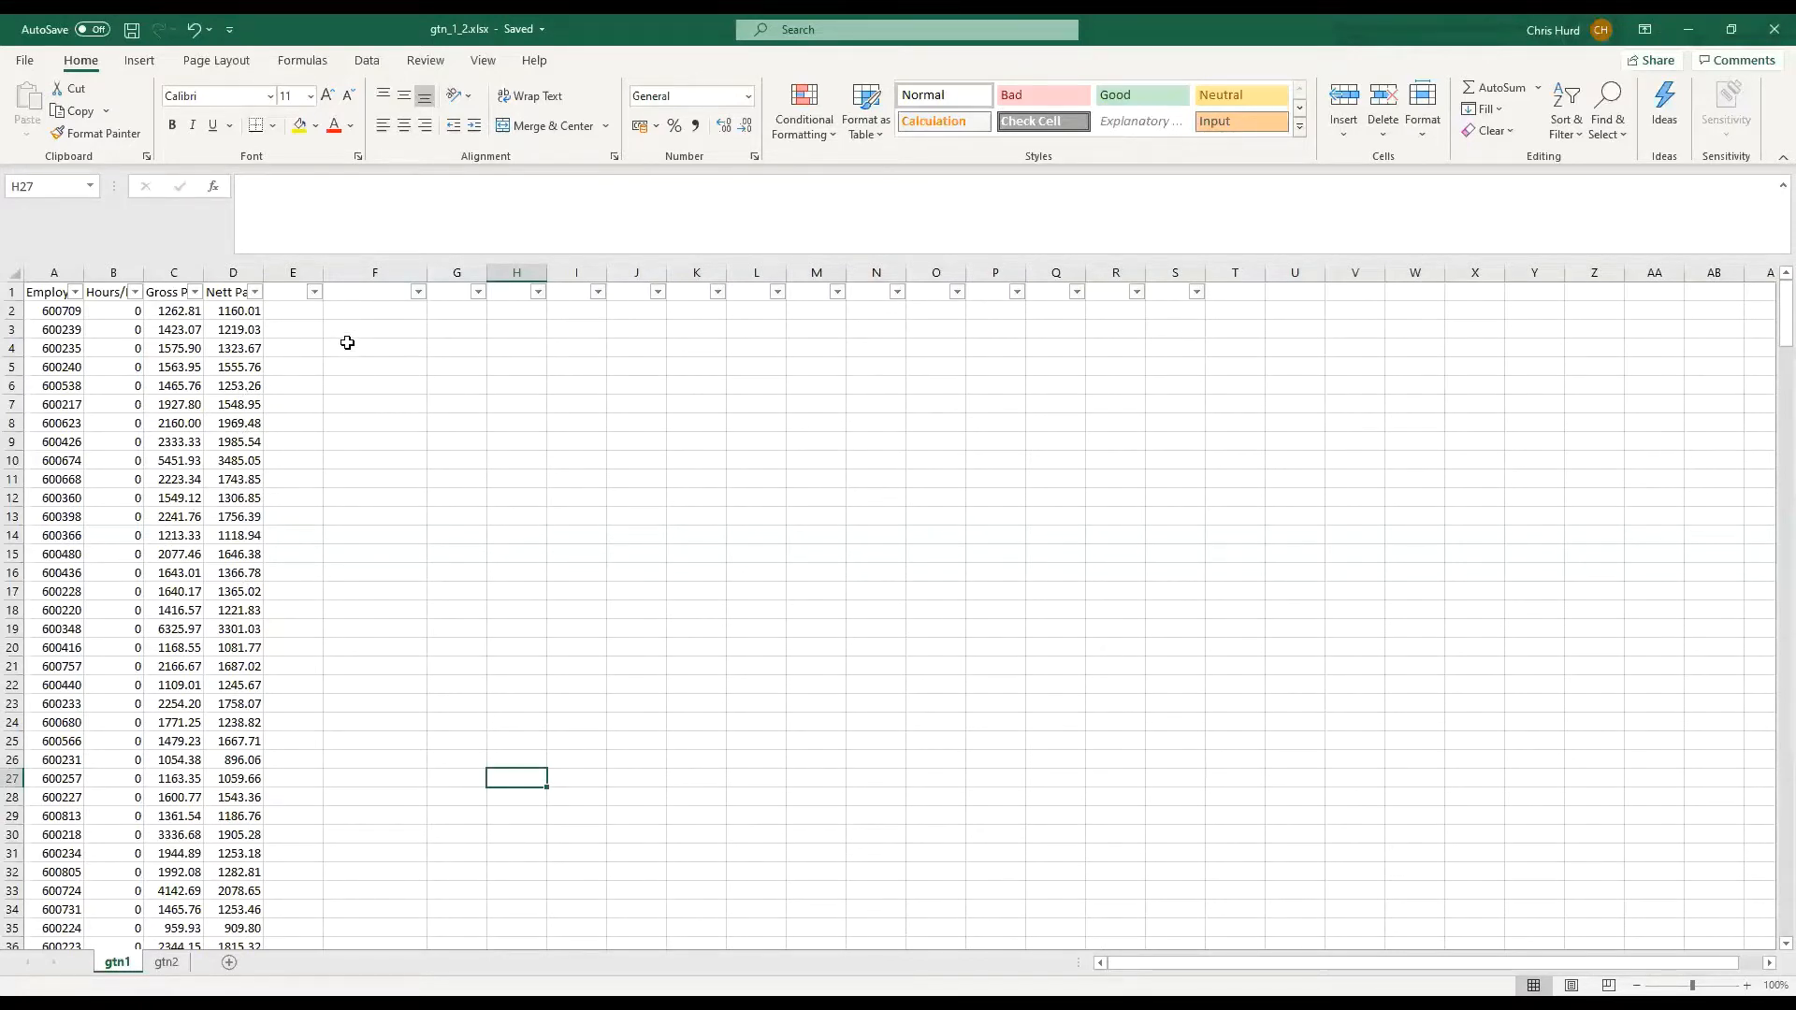
left_click(394, 311)
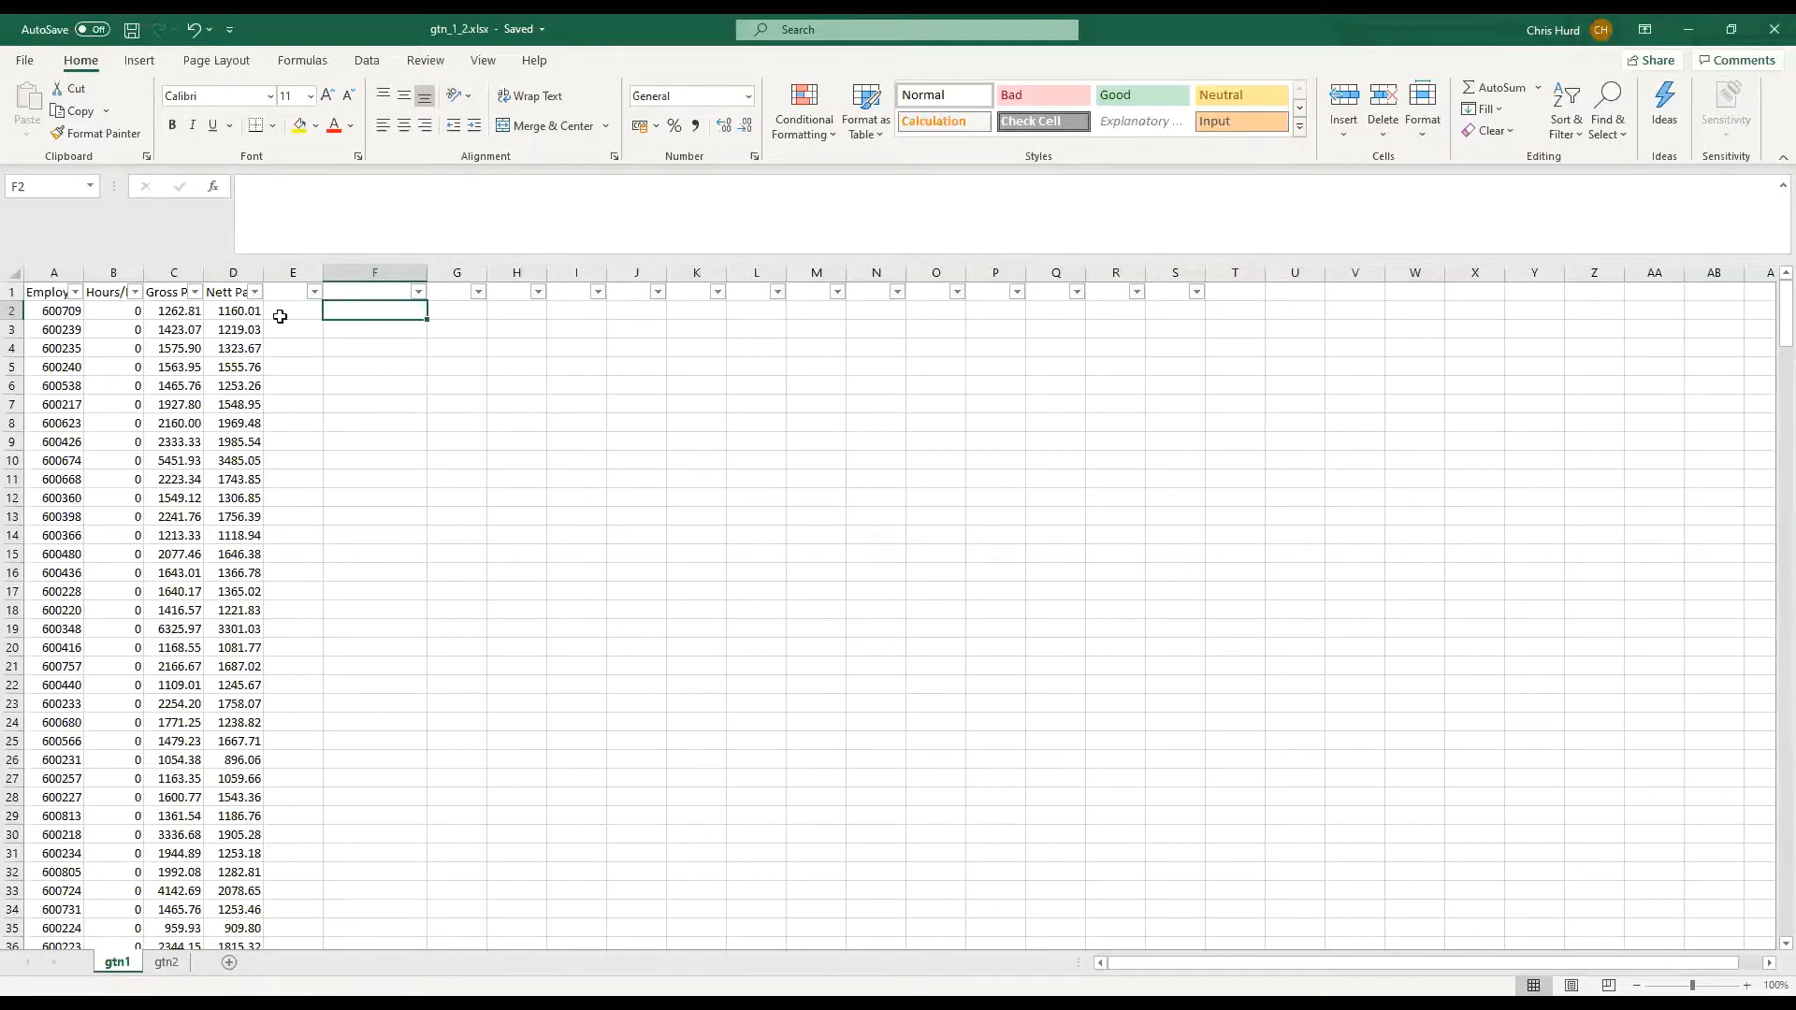
left_click(380, 291)
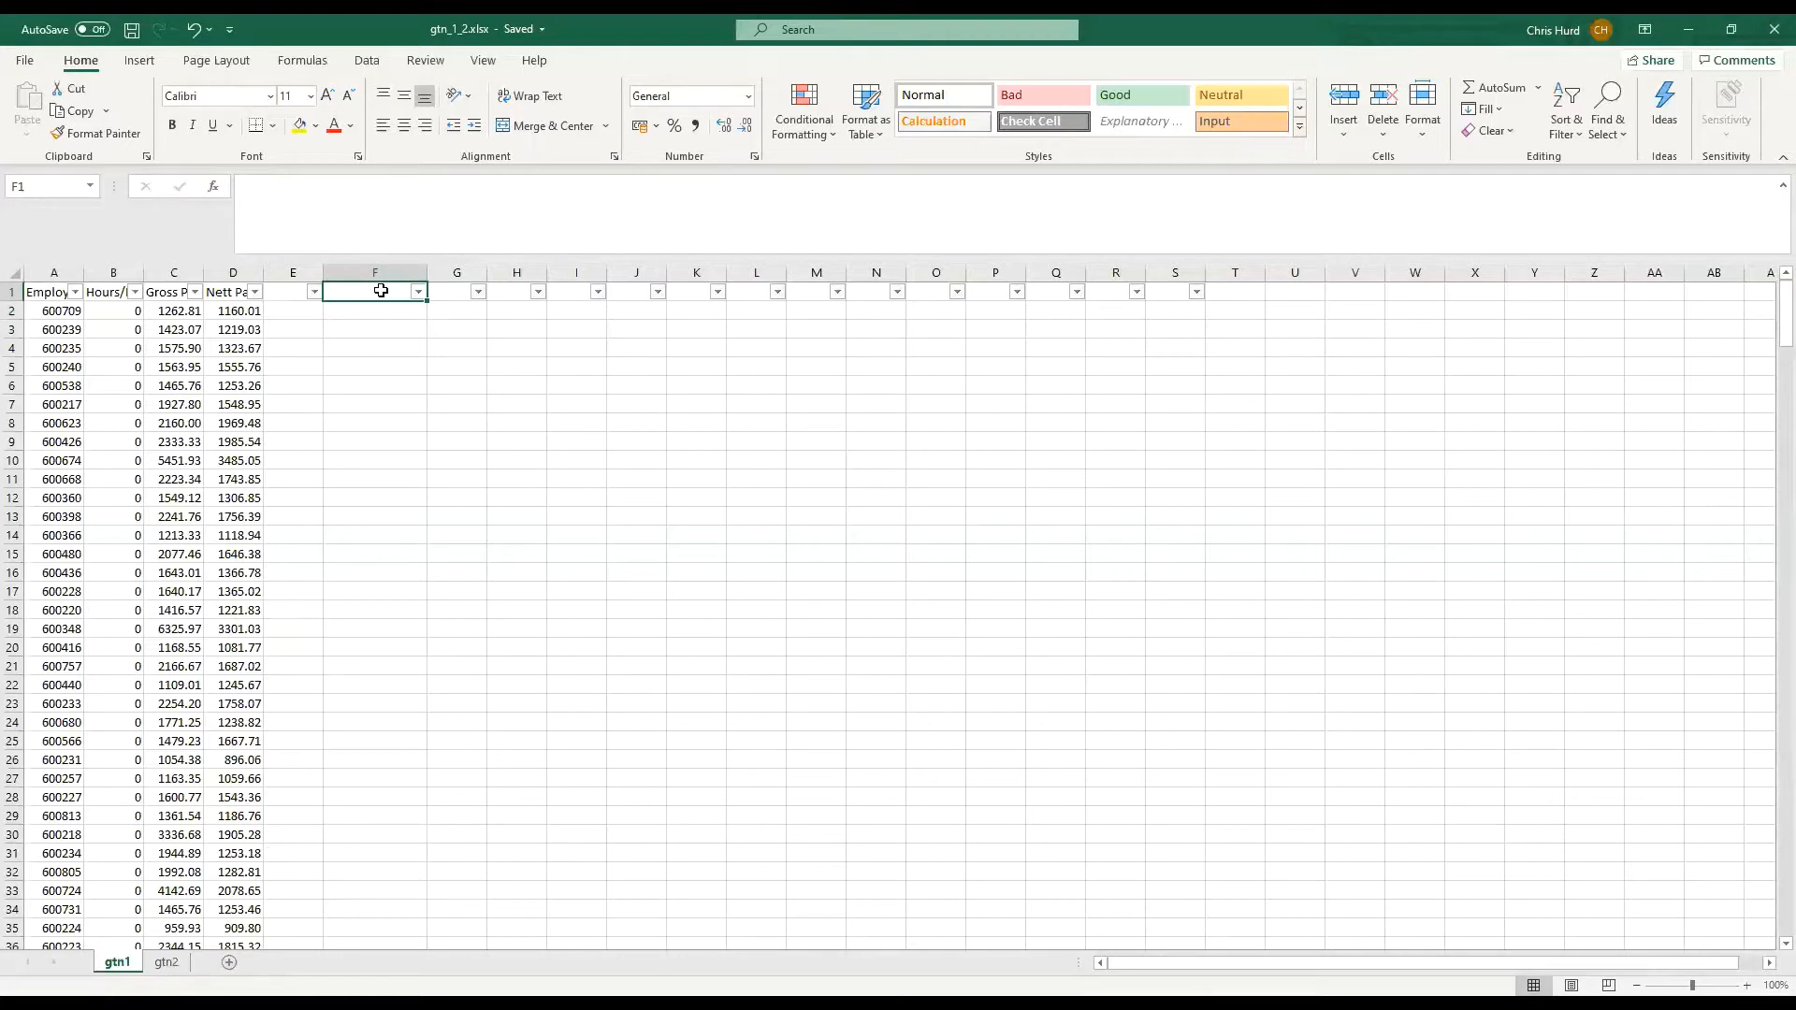
type("GT")
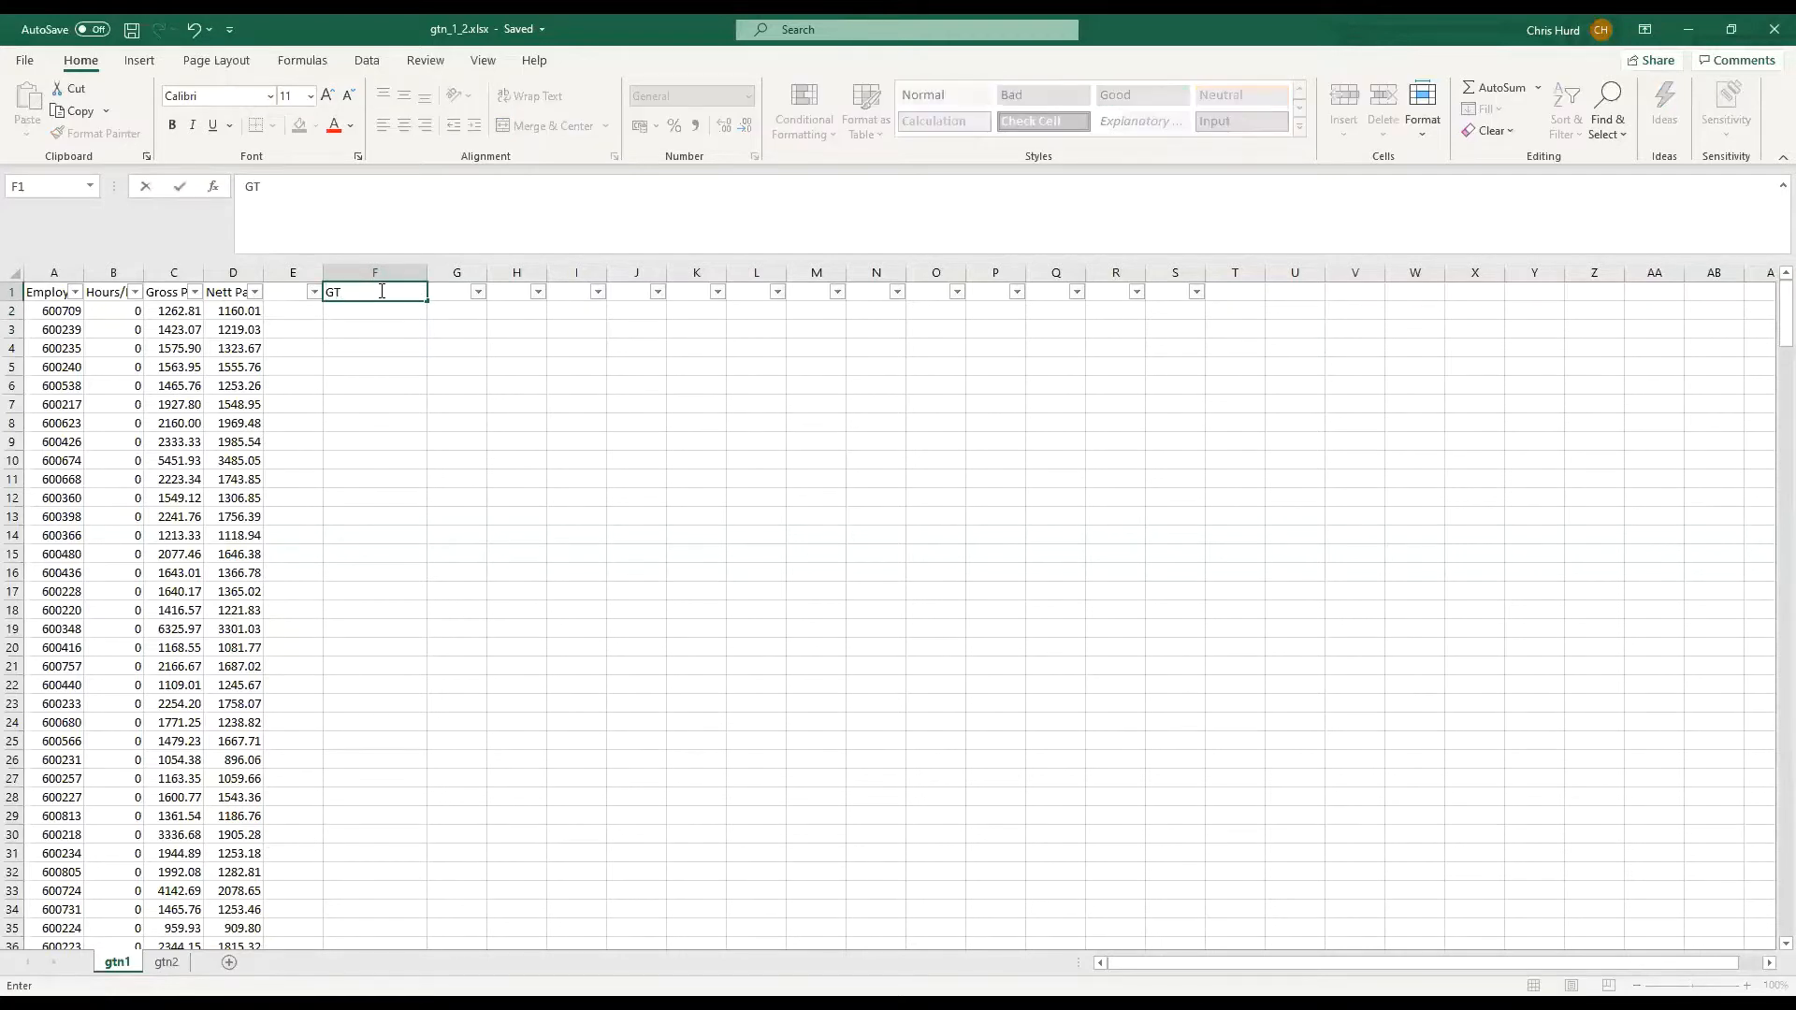
type("N2")
Insert the VLOOKUP function from the Lookup & Reference category in cell F2
left_click(389, 309)
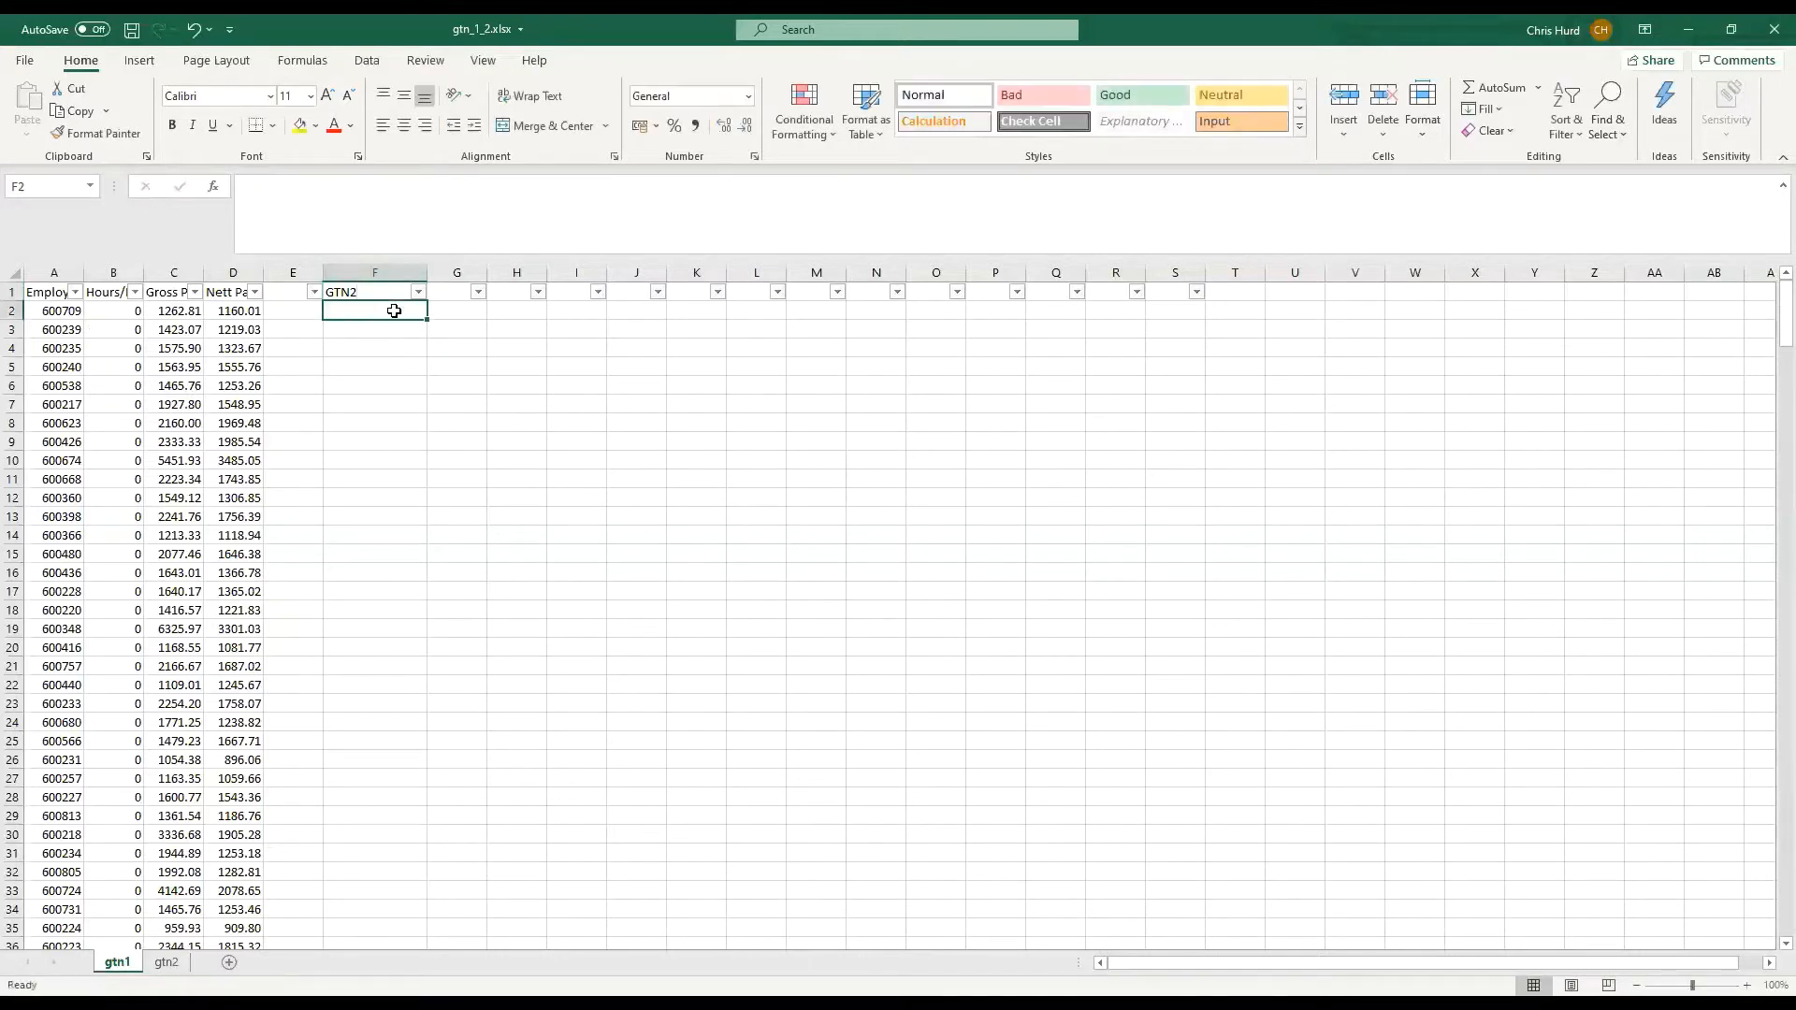
left_click(217, 193)
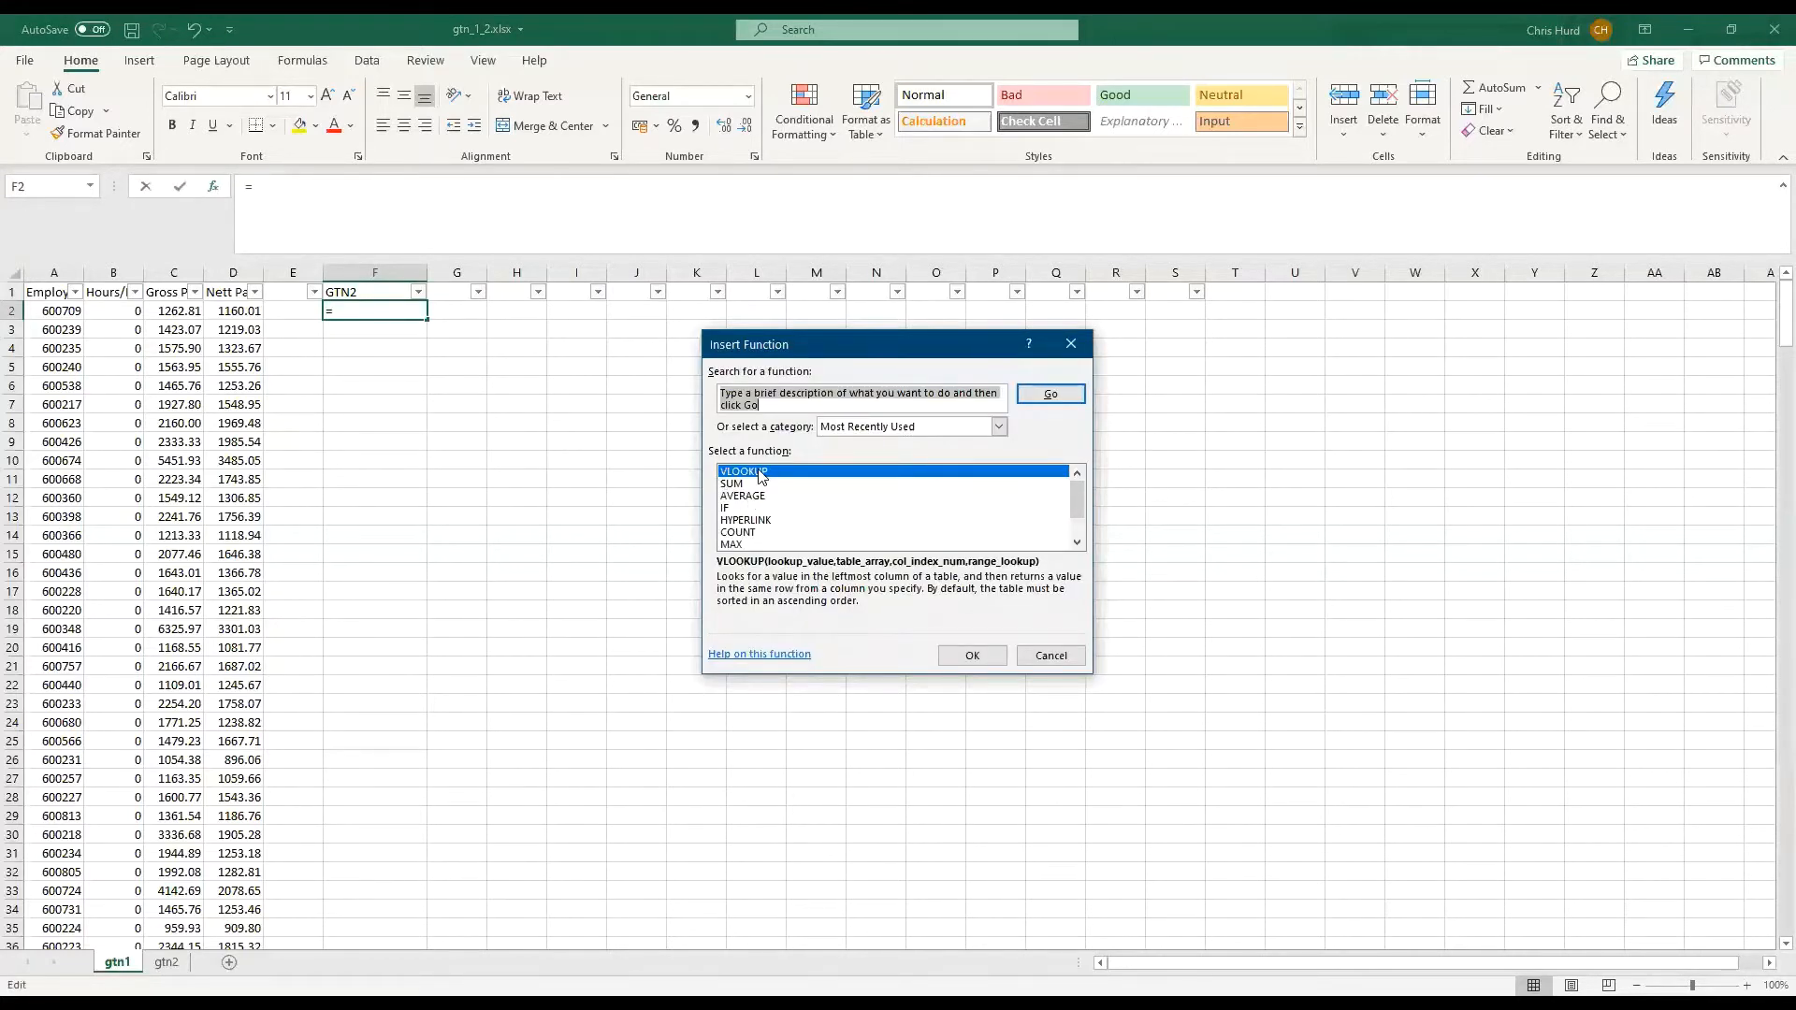
left_click(999, 428)
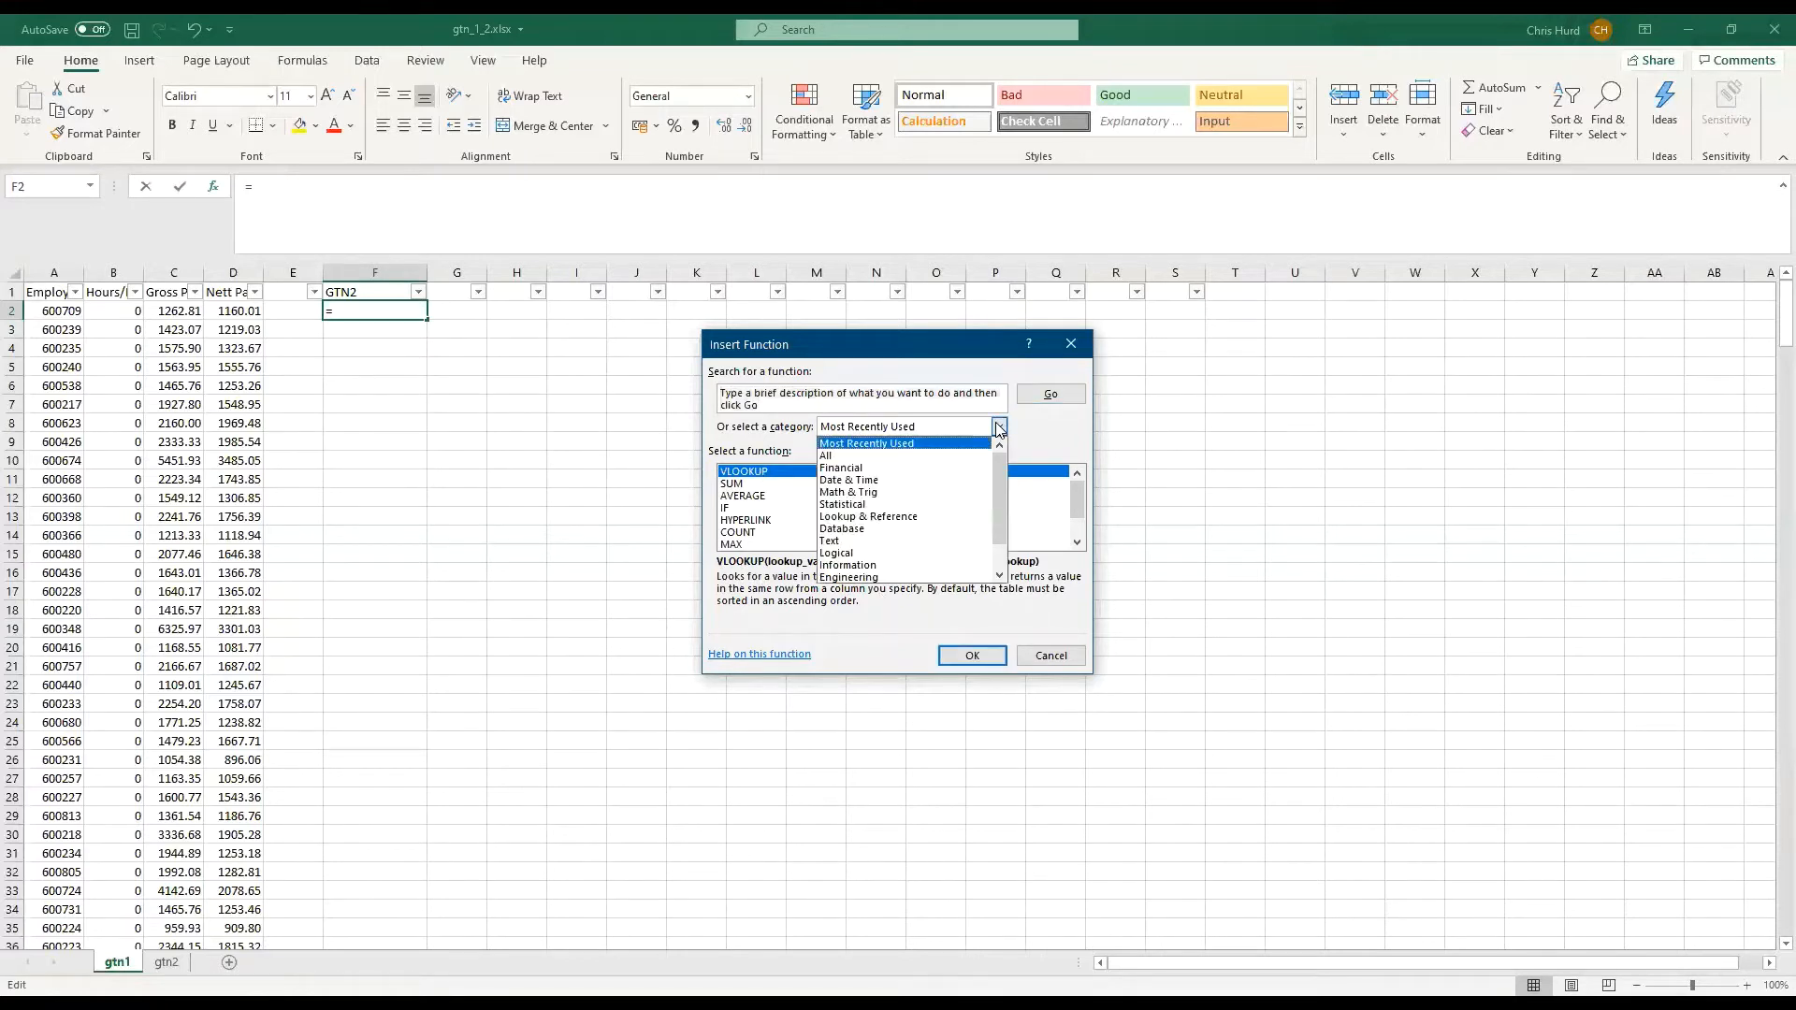
left_click(916, 518)
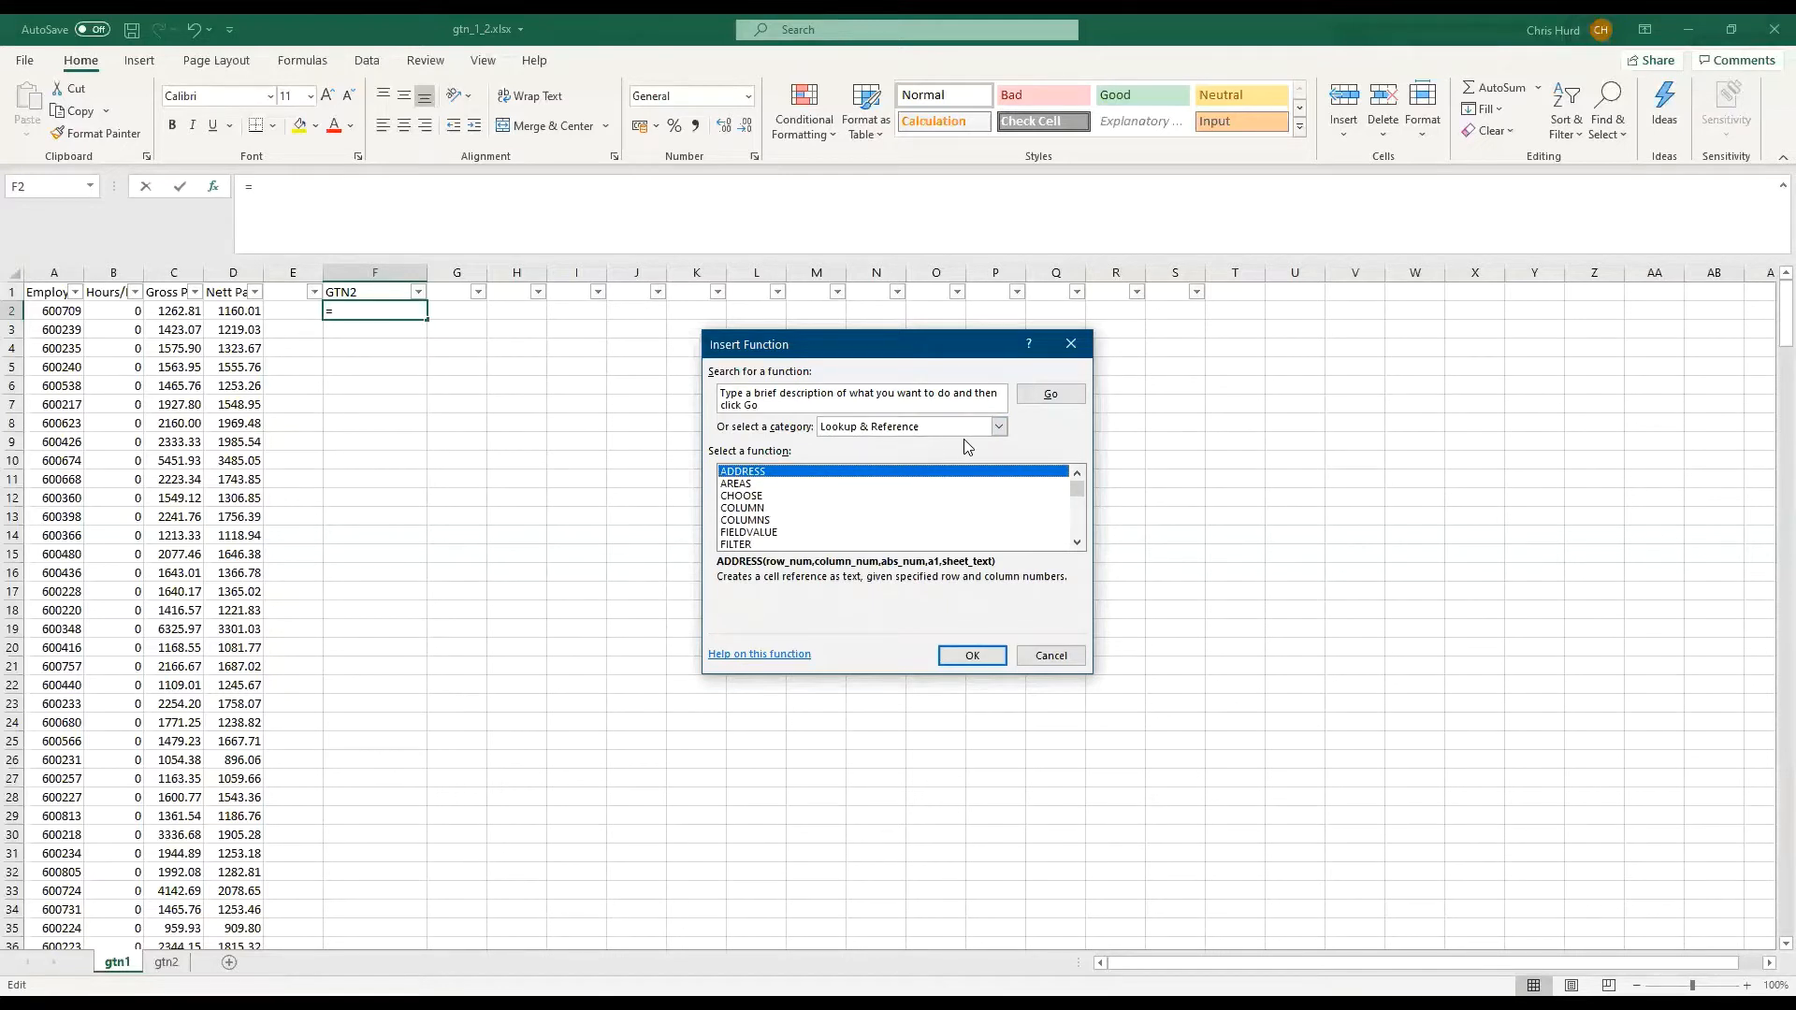
left_click_drag(1077, 489, 1076, 524)
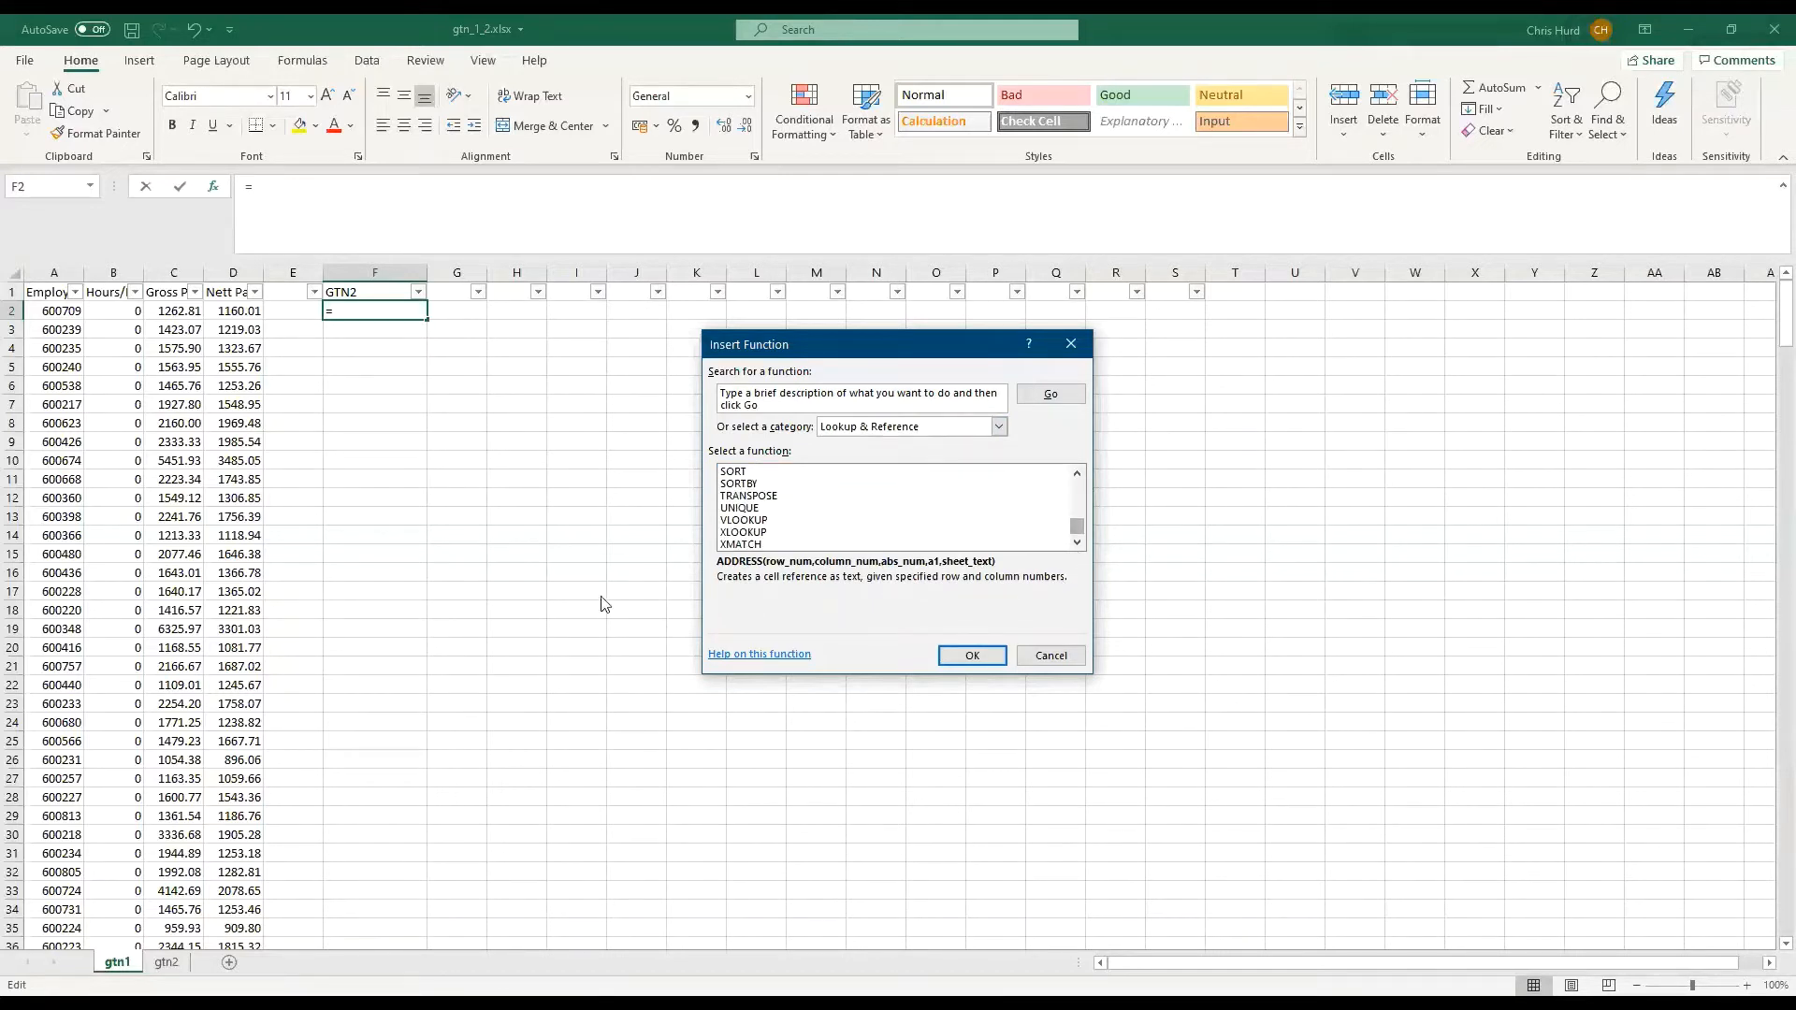
left_click(753, 521)
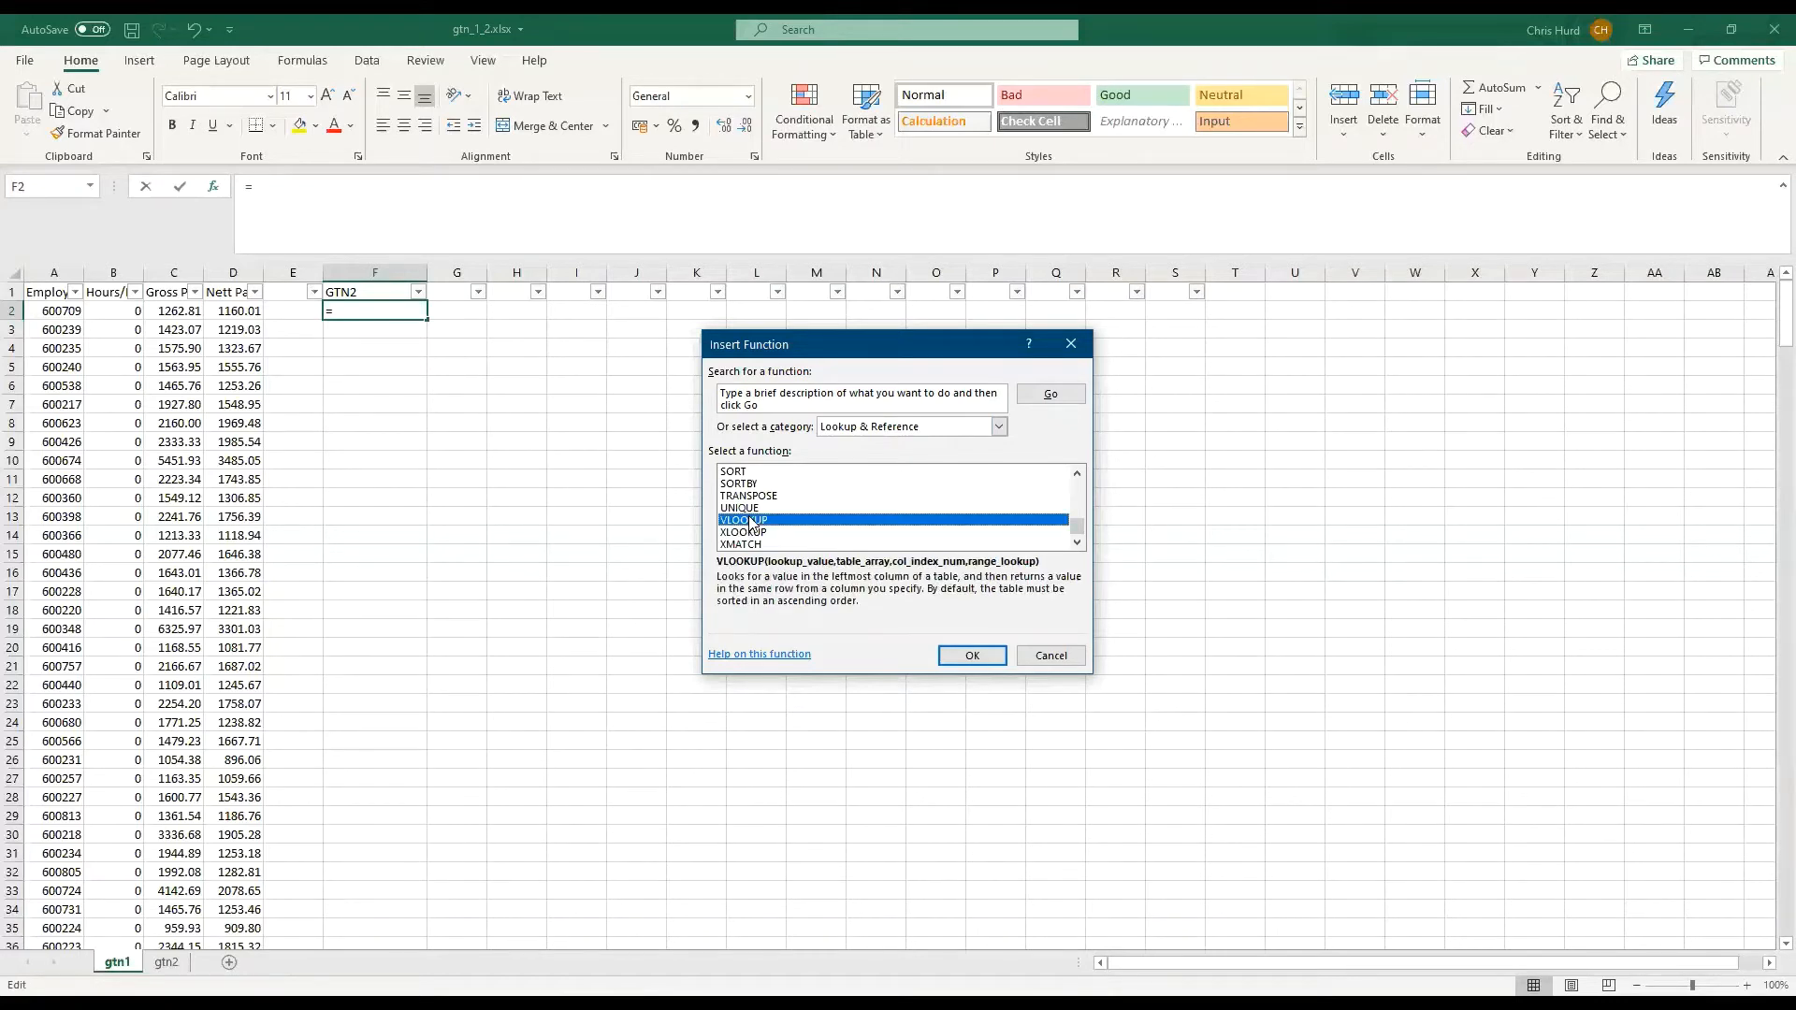
left_click(987, 660)
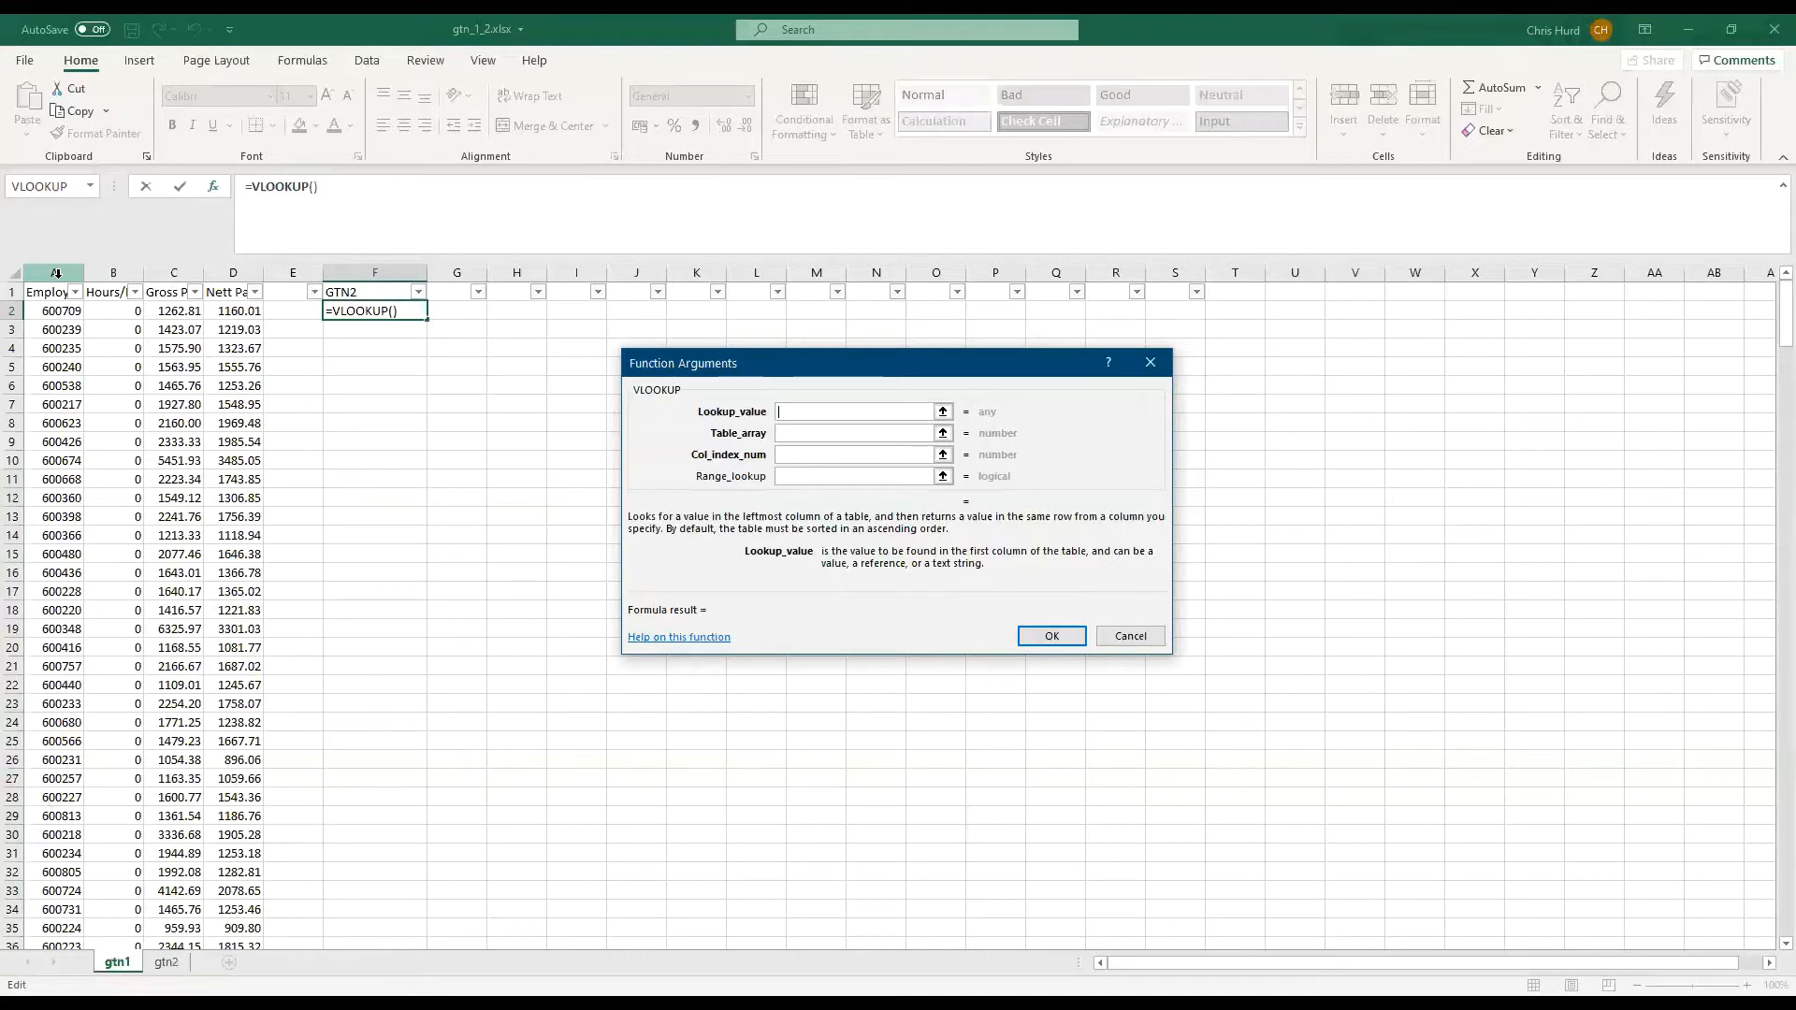
Set the VLOOKUP lookup value to column A of gtn1 and the table array to columns A:D of gtn2
left_click(57, 272)
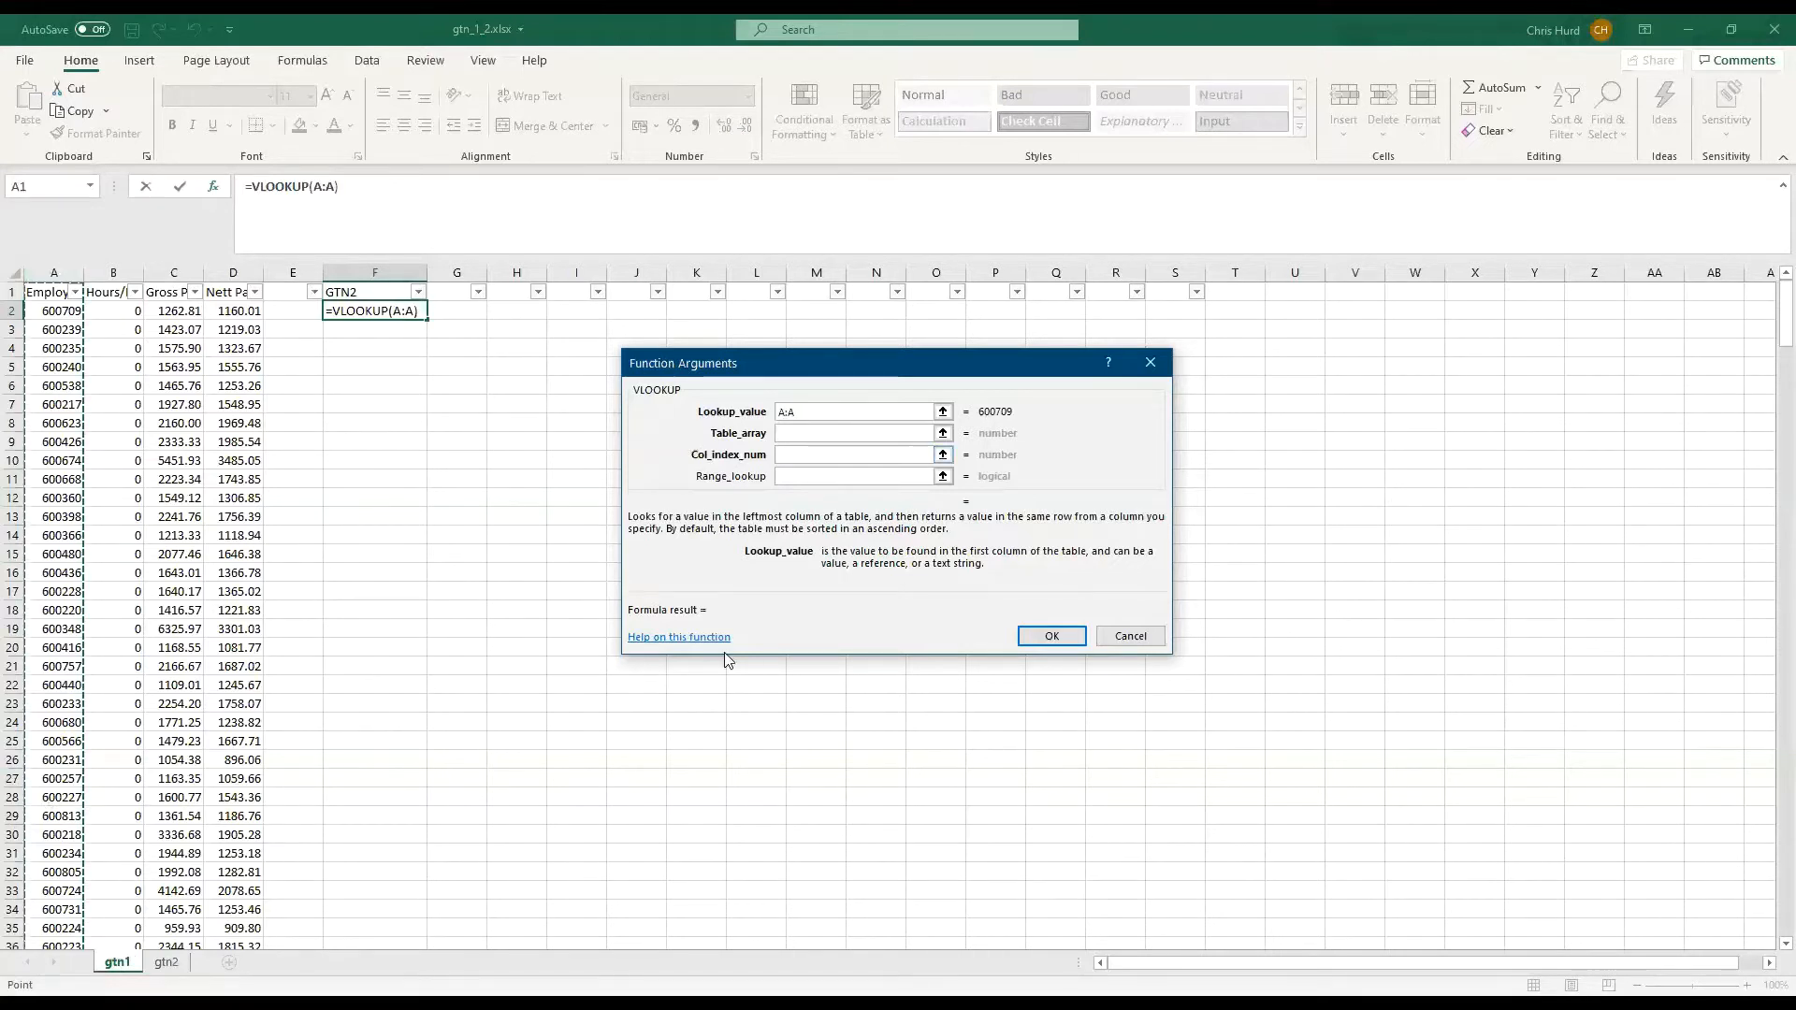
left_click(878, 434)
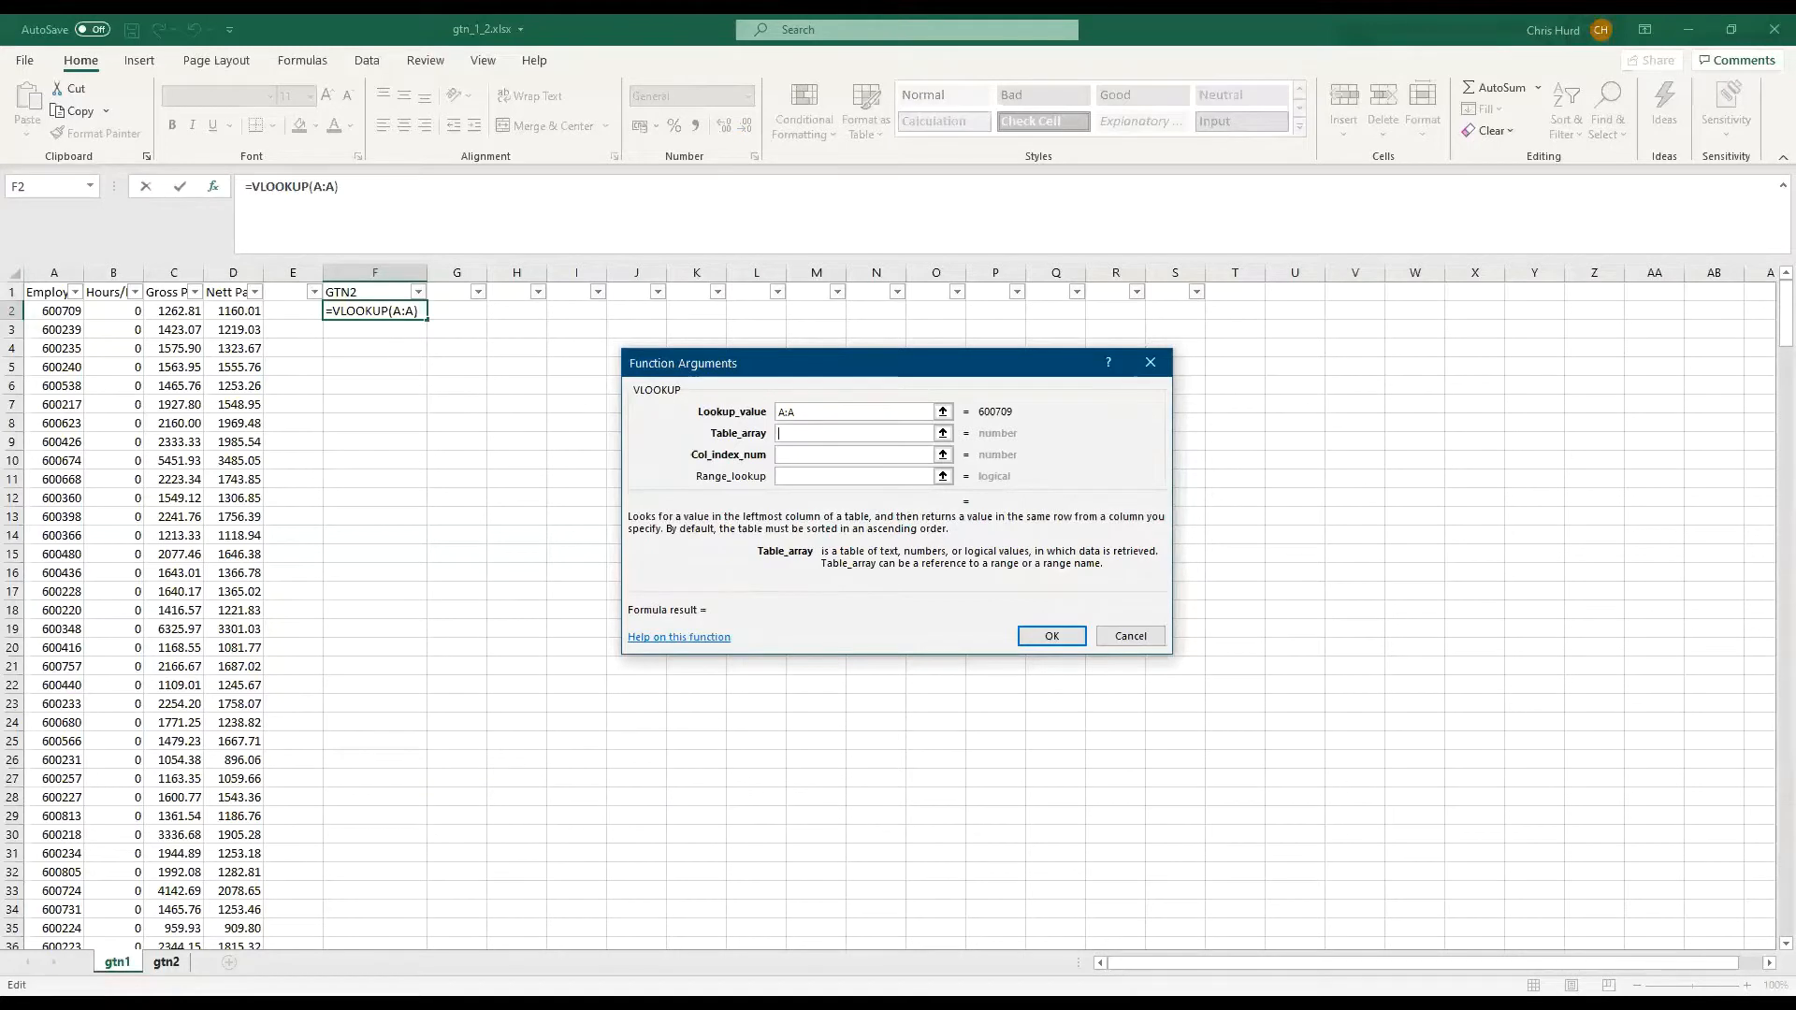
left_click(166, 961)
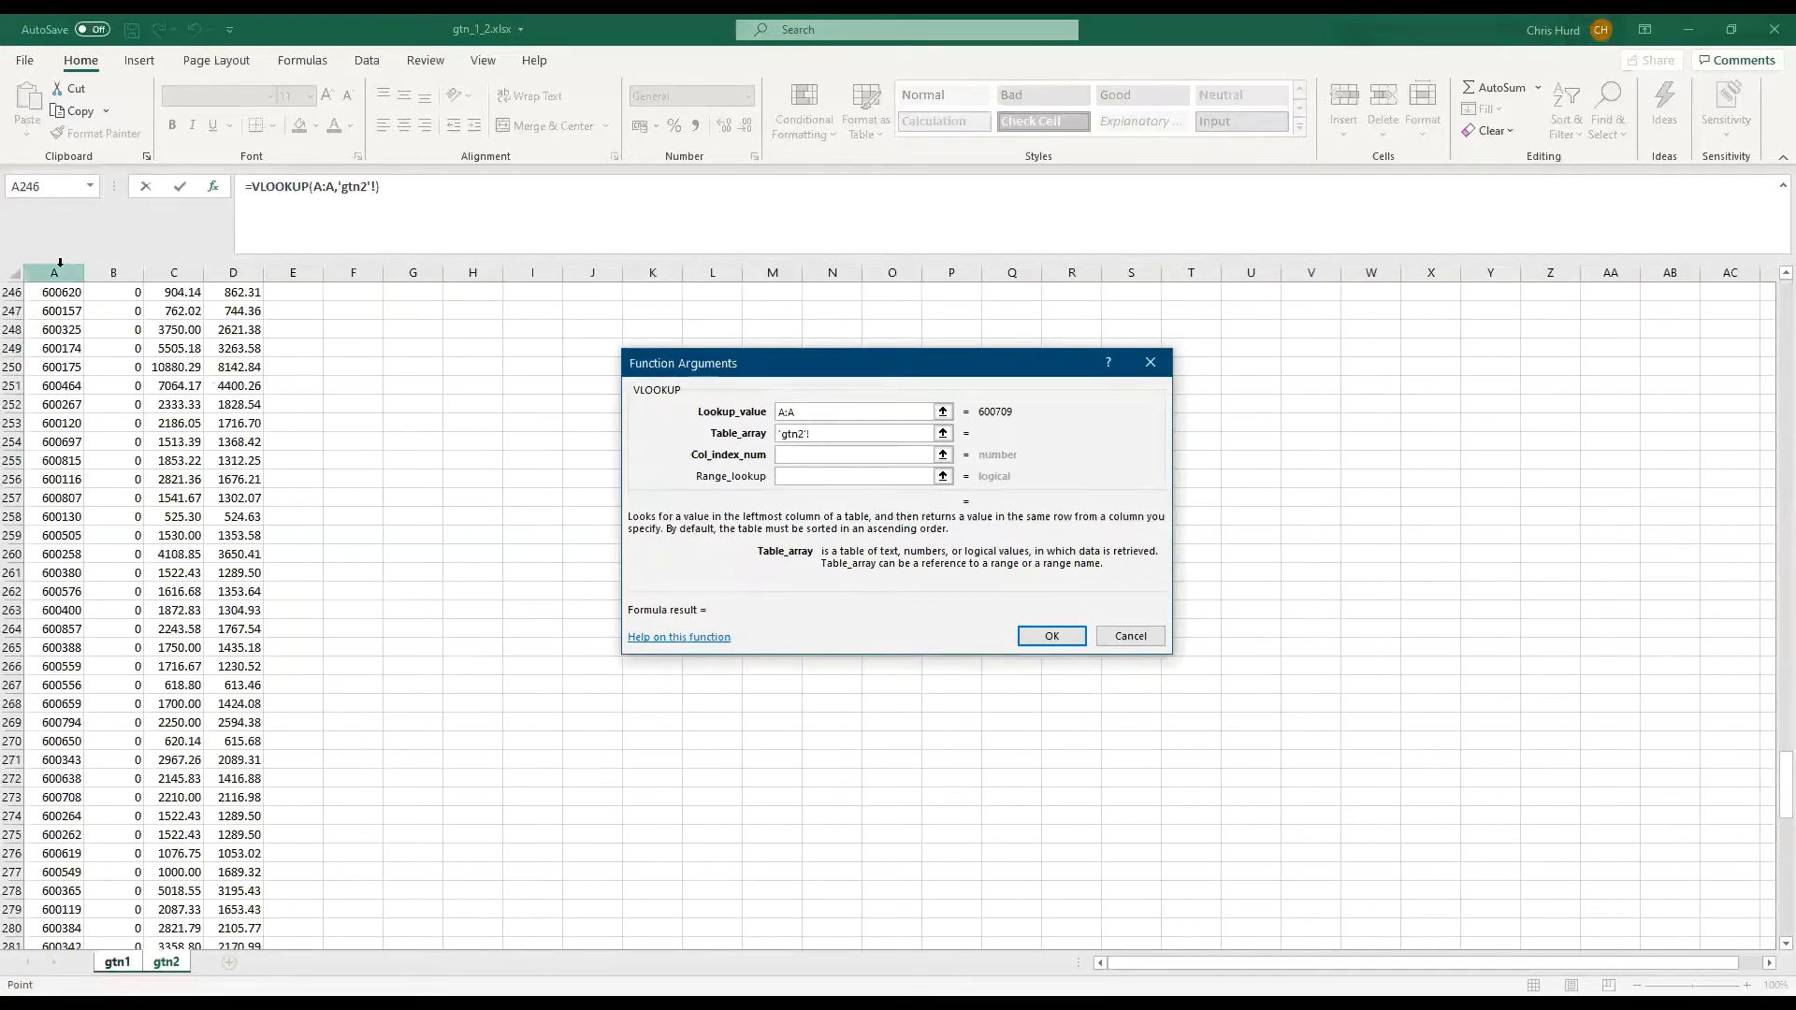
left_click_drag(1770, 800, 1769, 258)
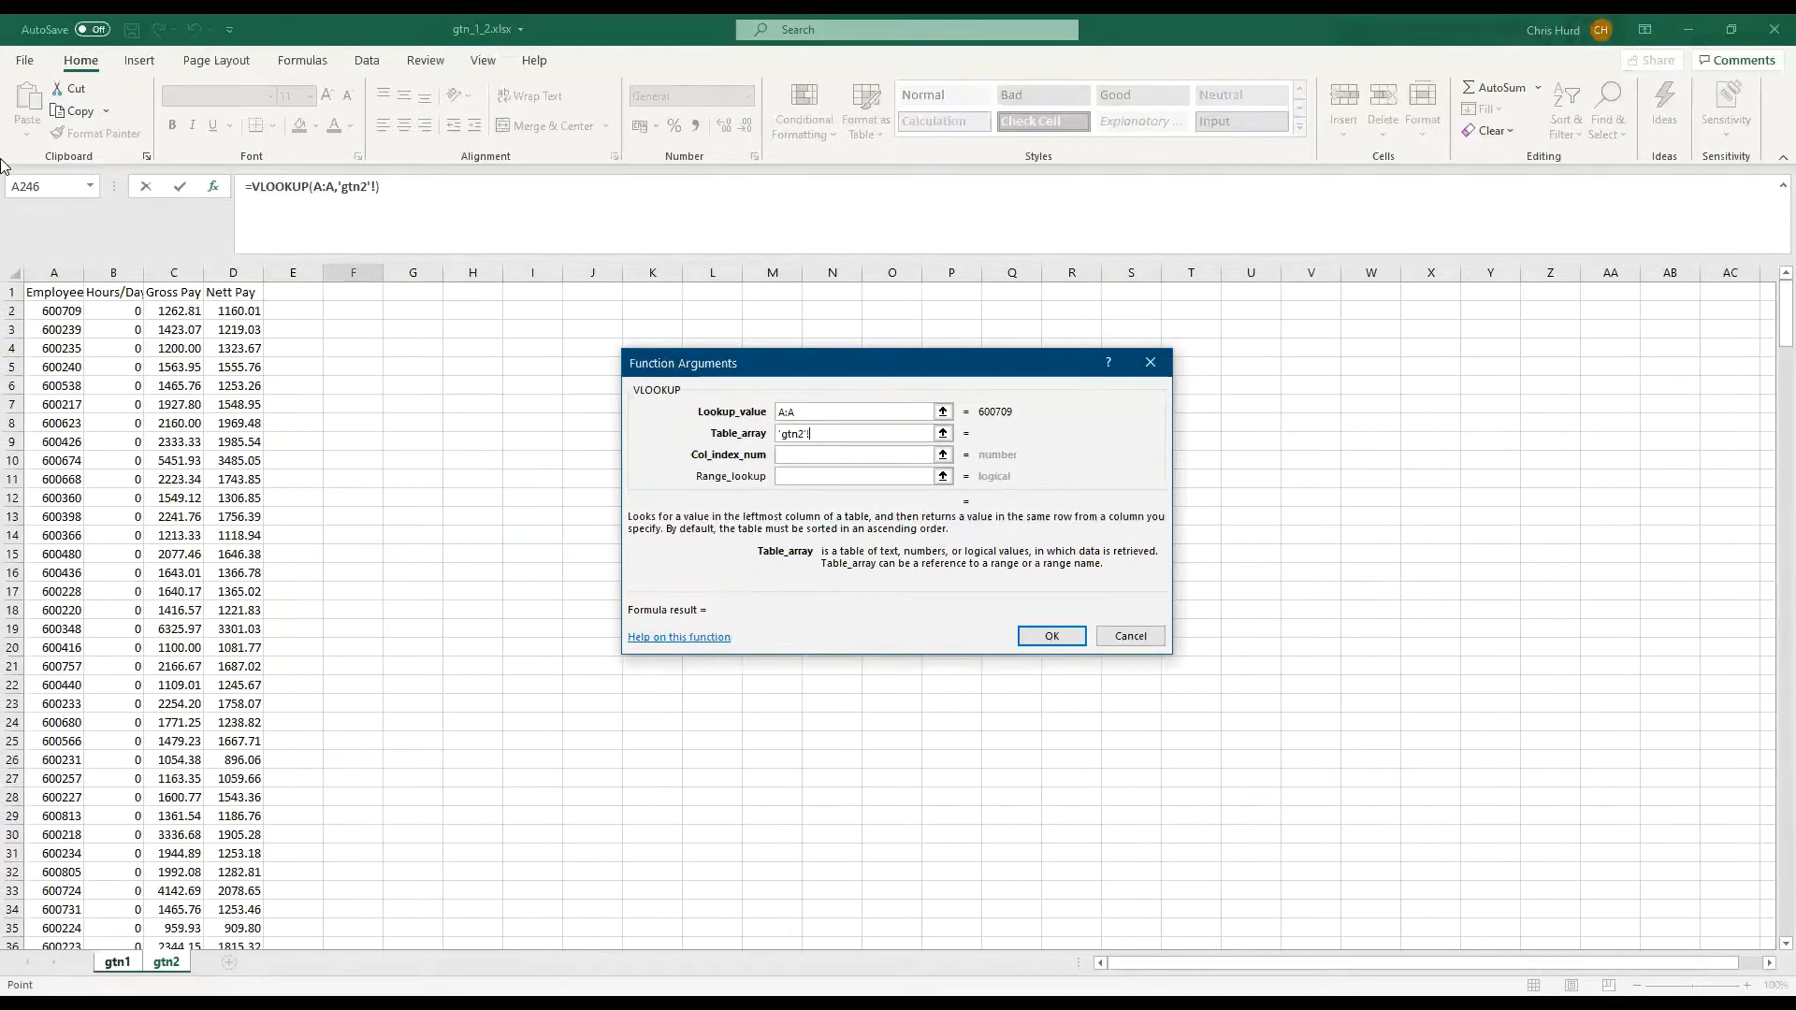
left_click(42, 273)
left_click_drag(42, 279, 233, 275)
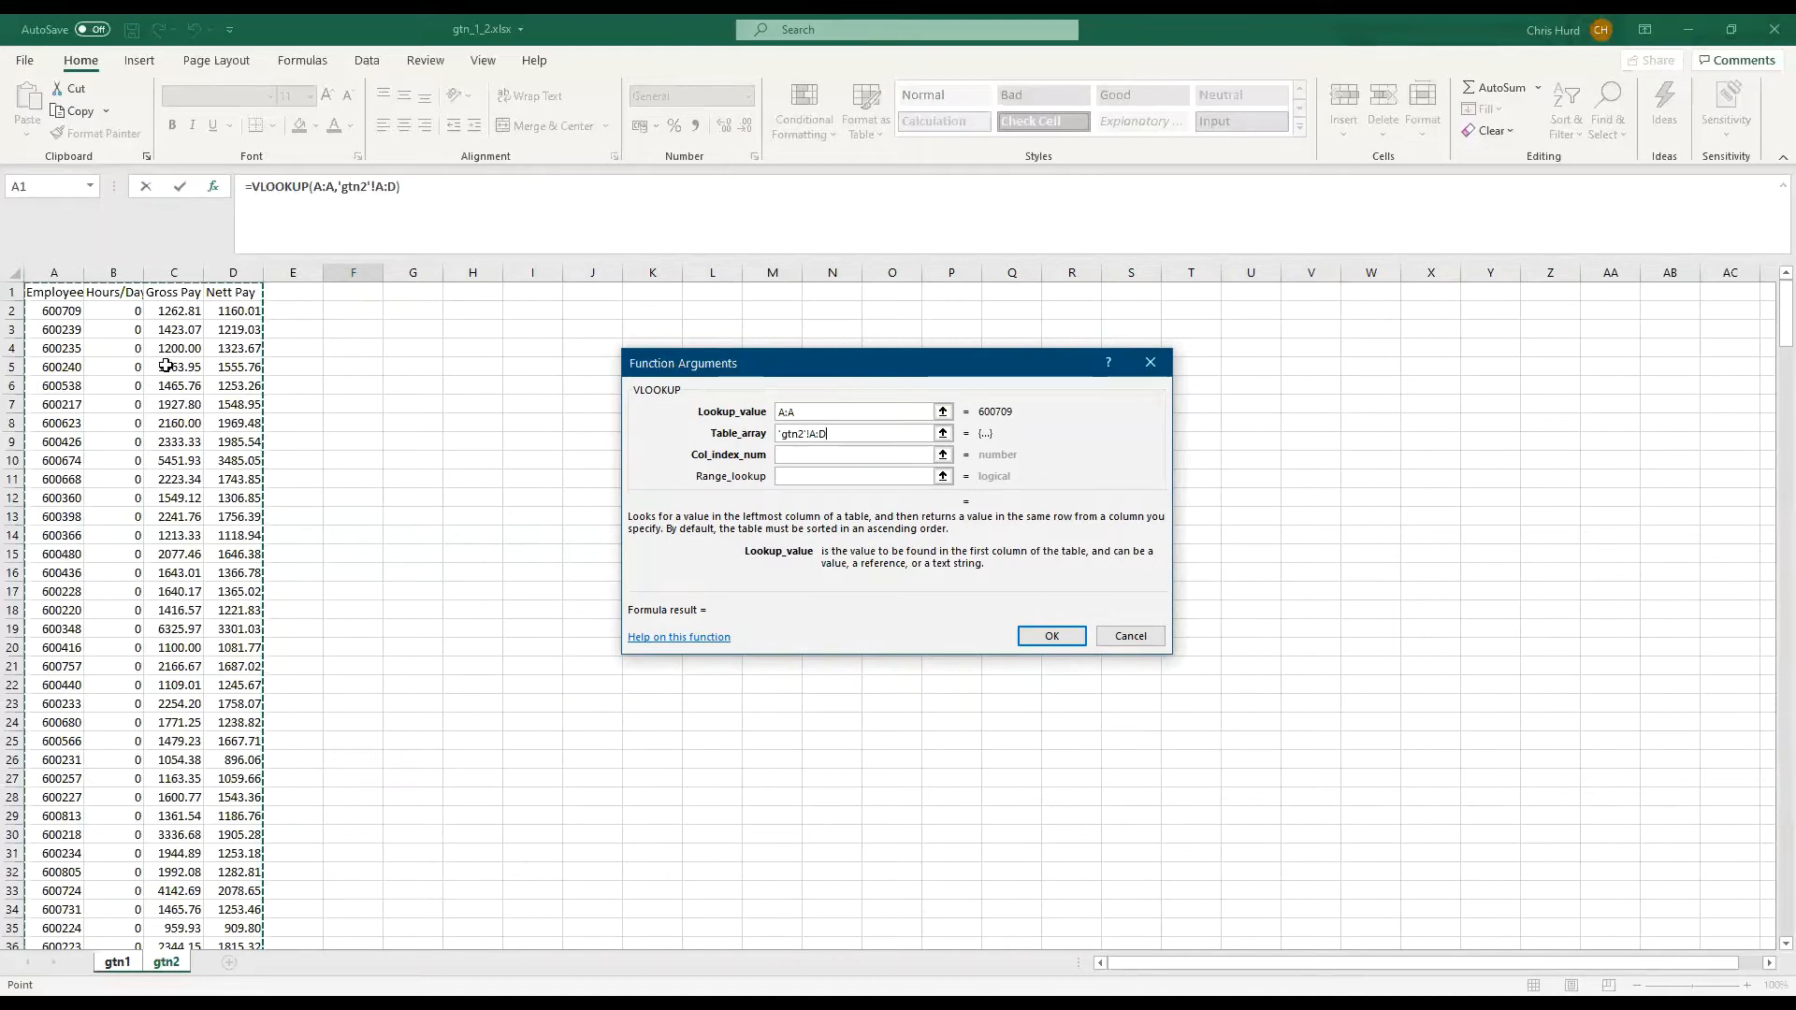
Set the column index to 3 and the range lookup to false, and accept the suggested formula with @A:A
left_click(870, 452)
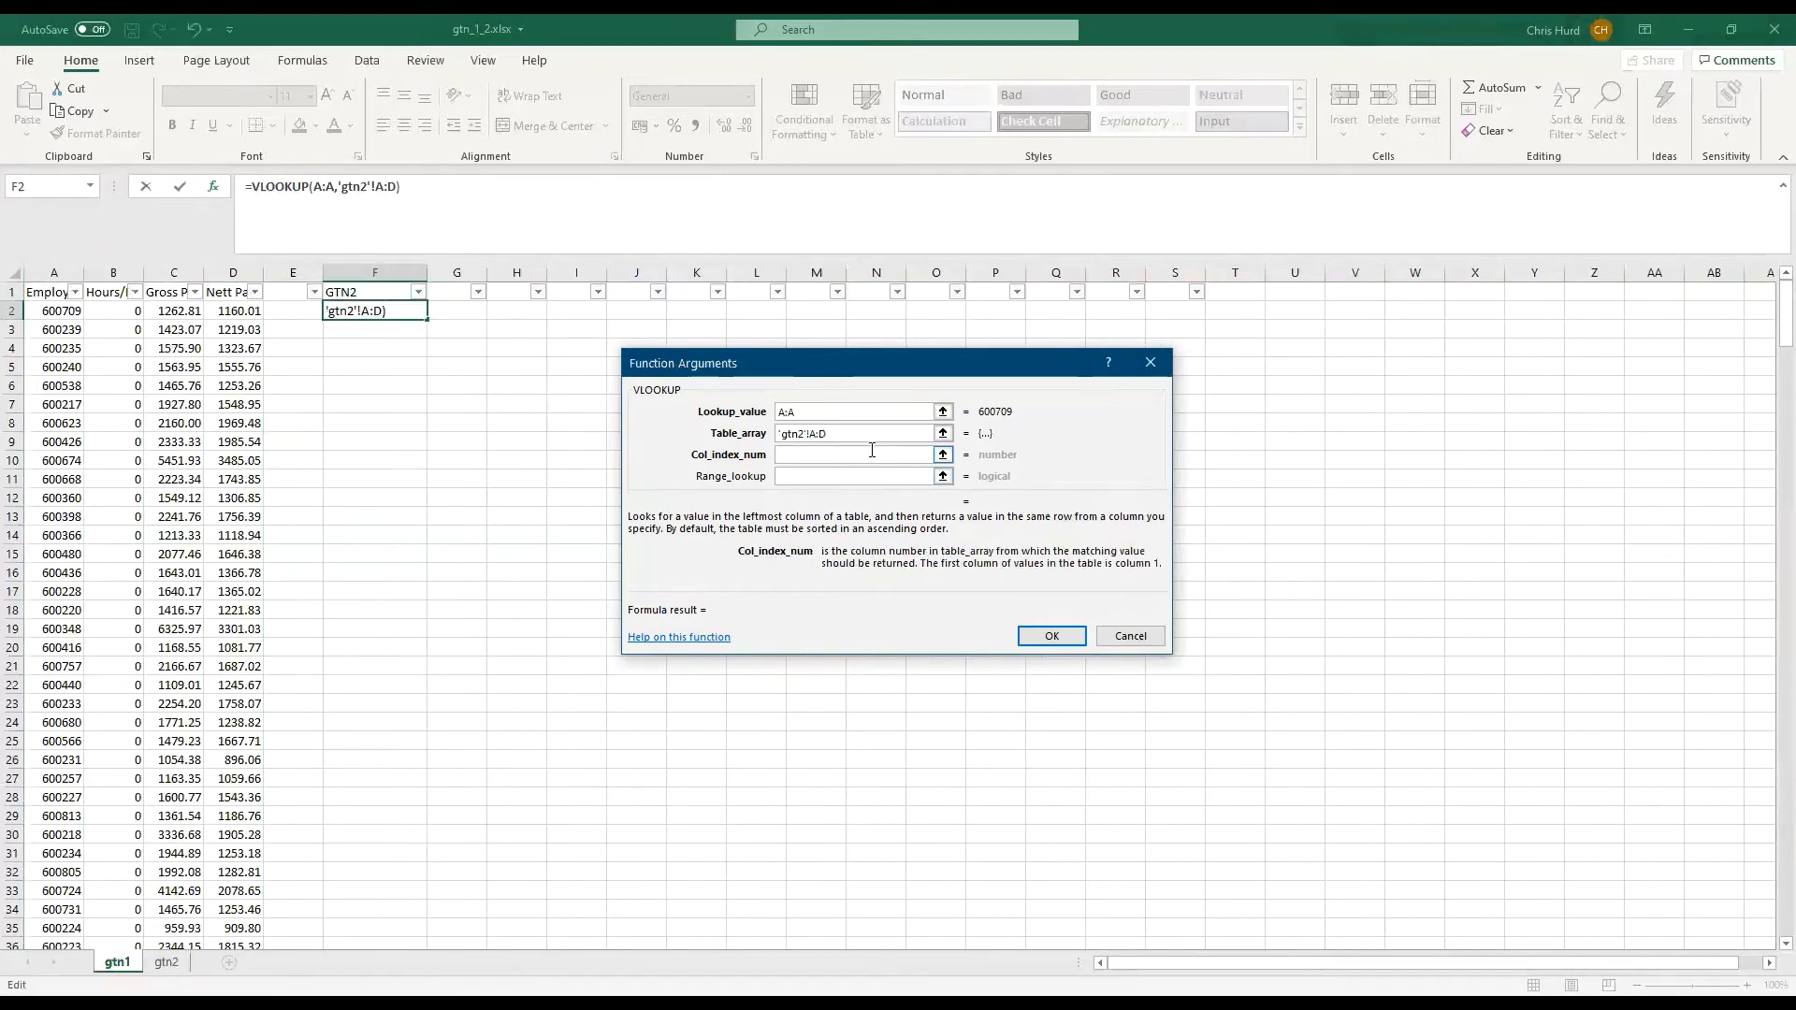
type("3")
left_click(859, 474)
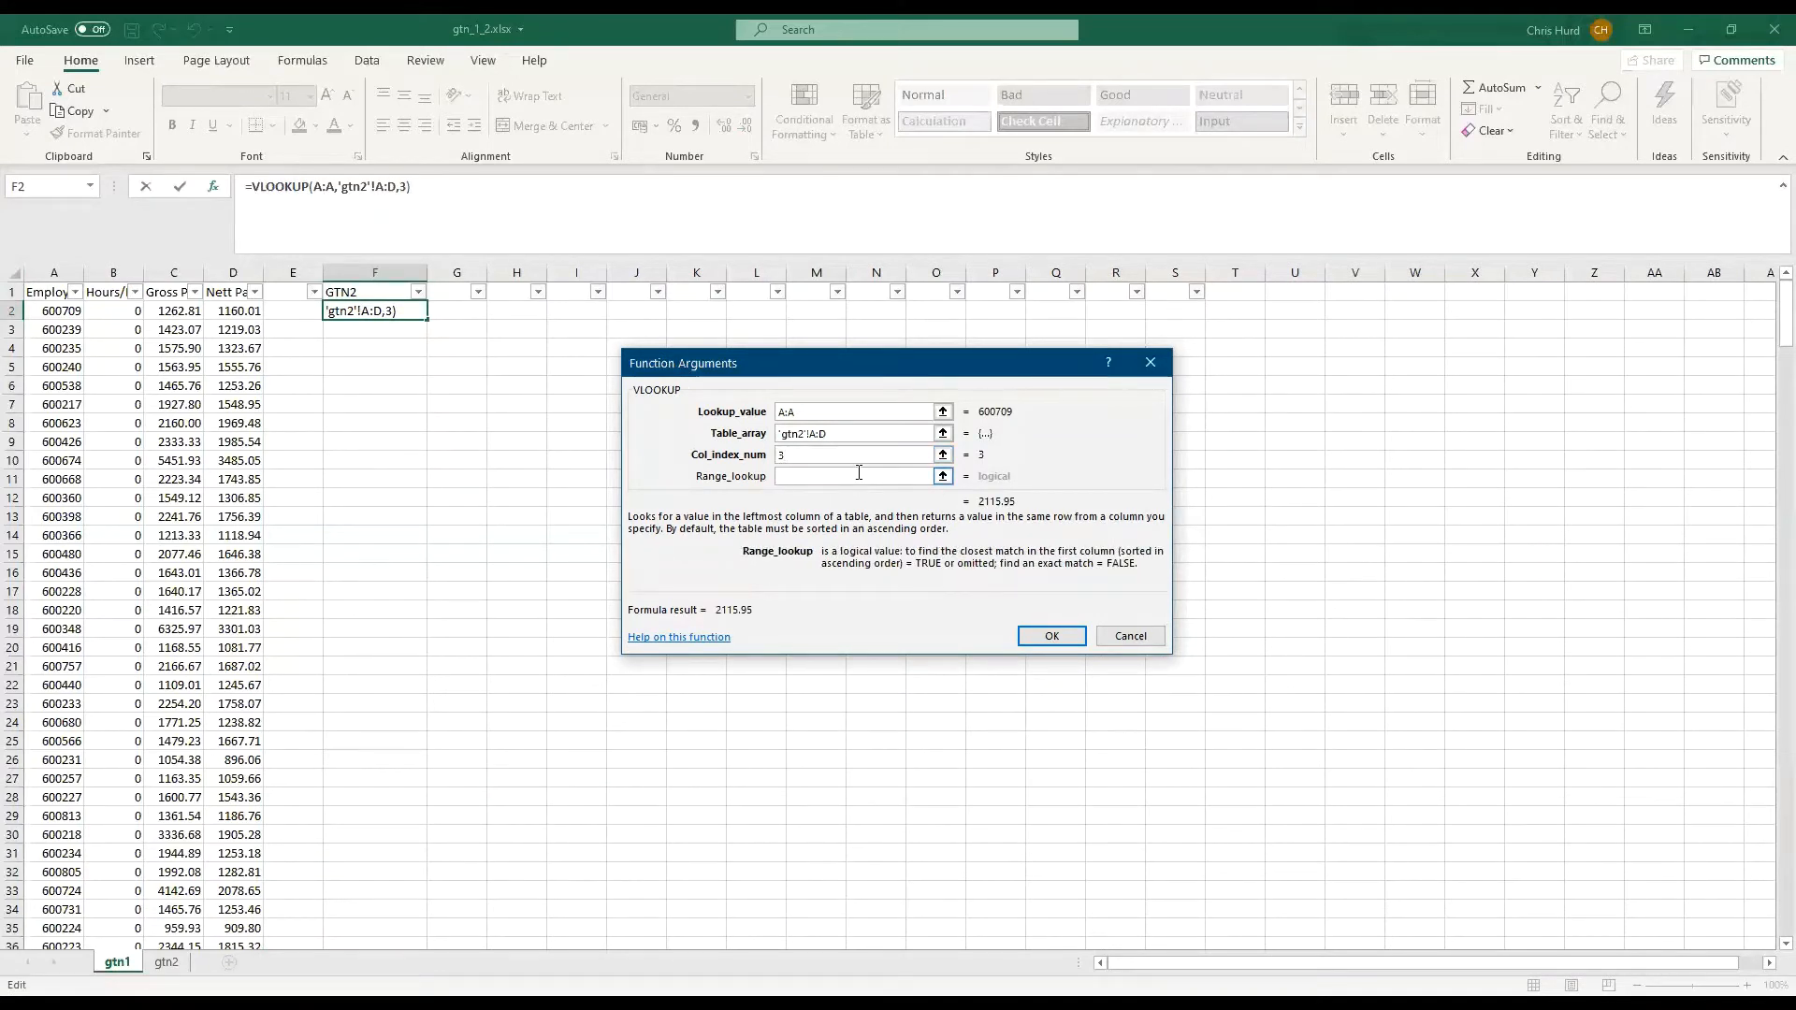
type("false")
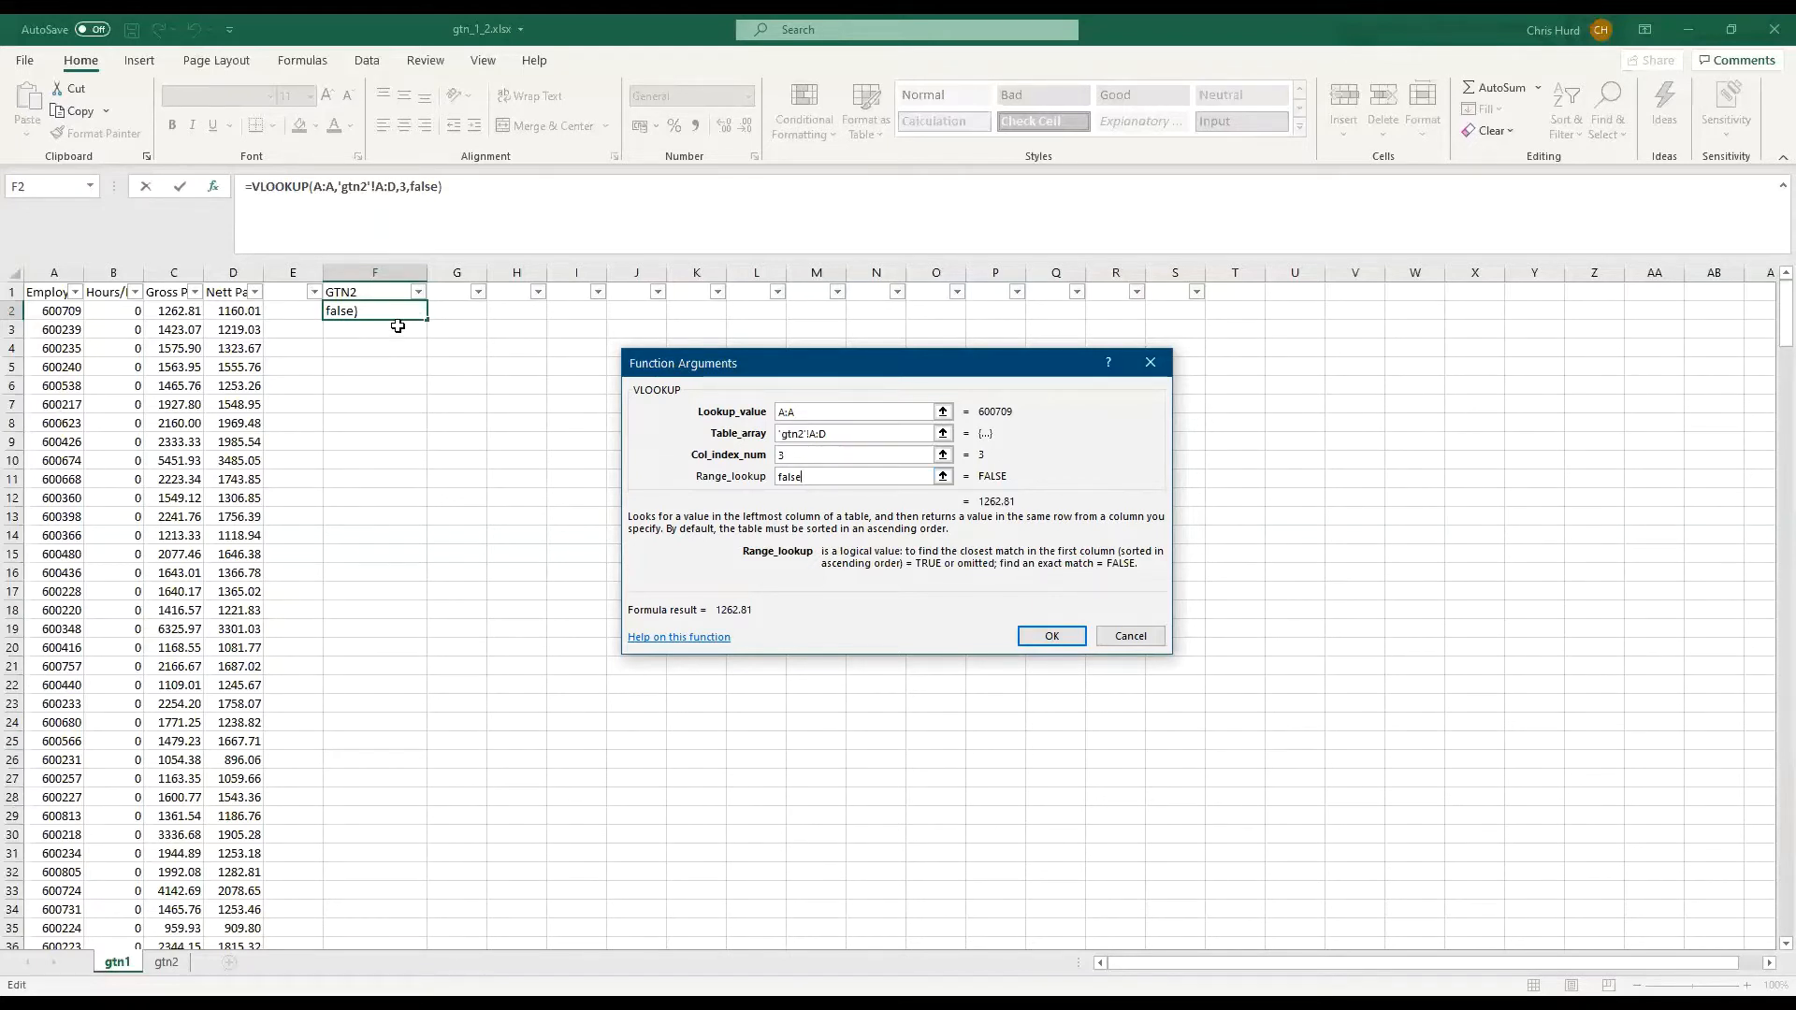
left_click(1052, 637)
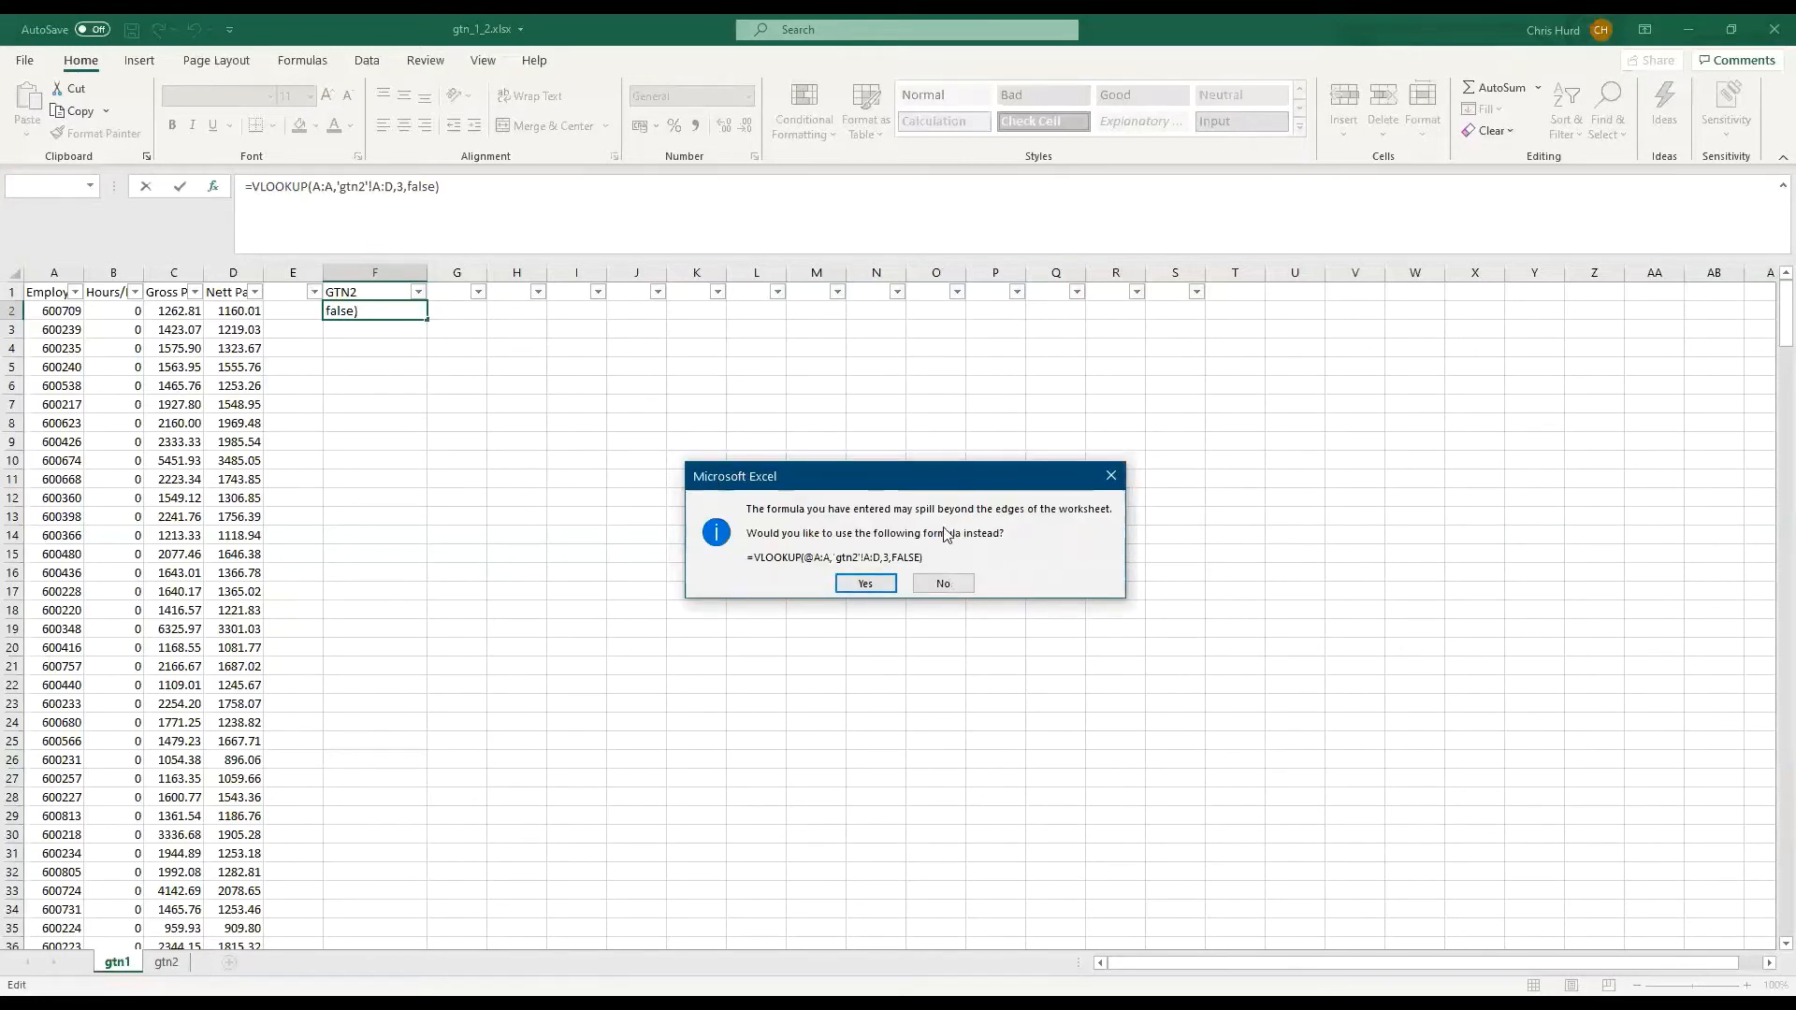
left_click(866, 584)
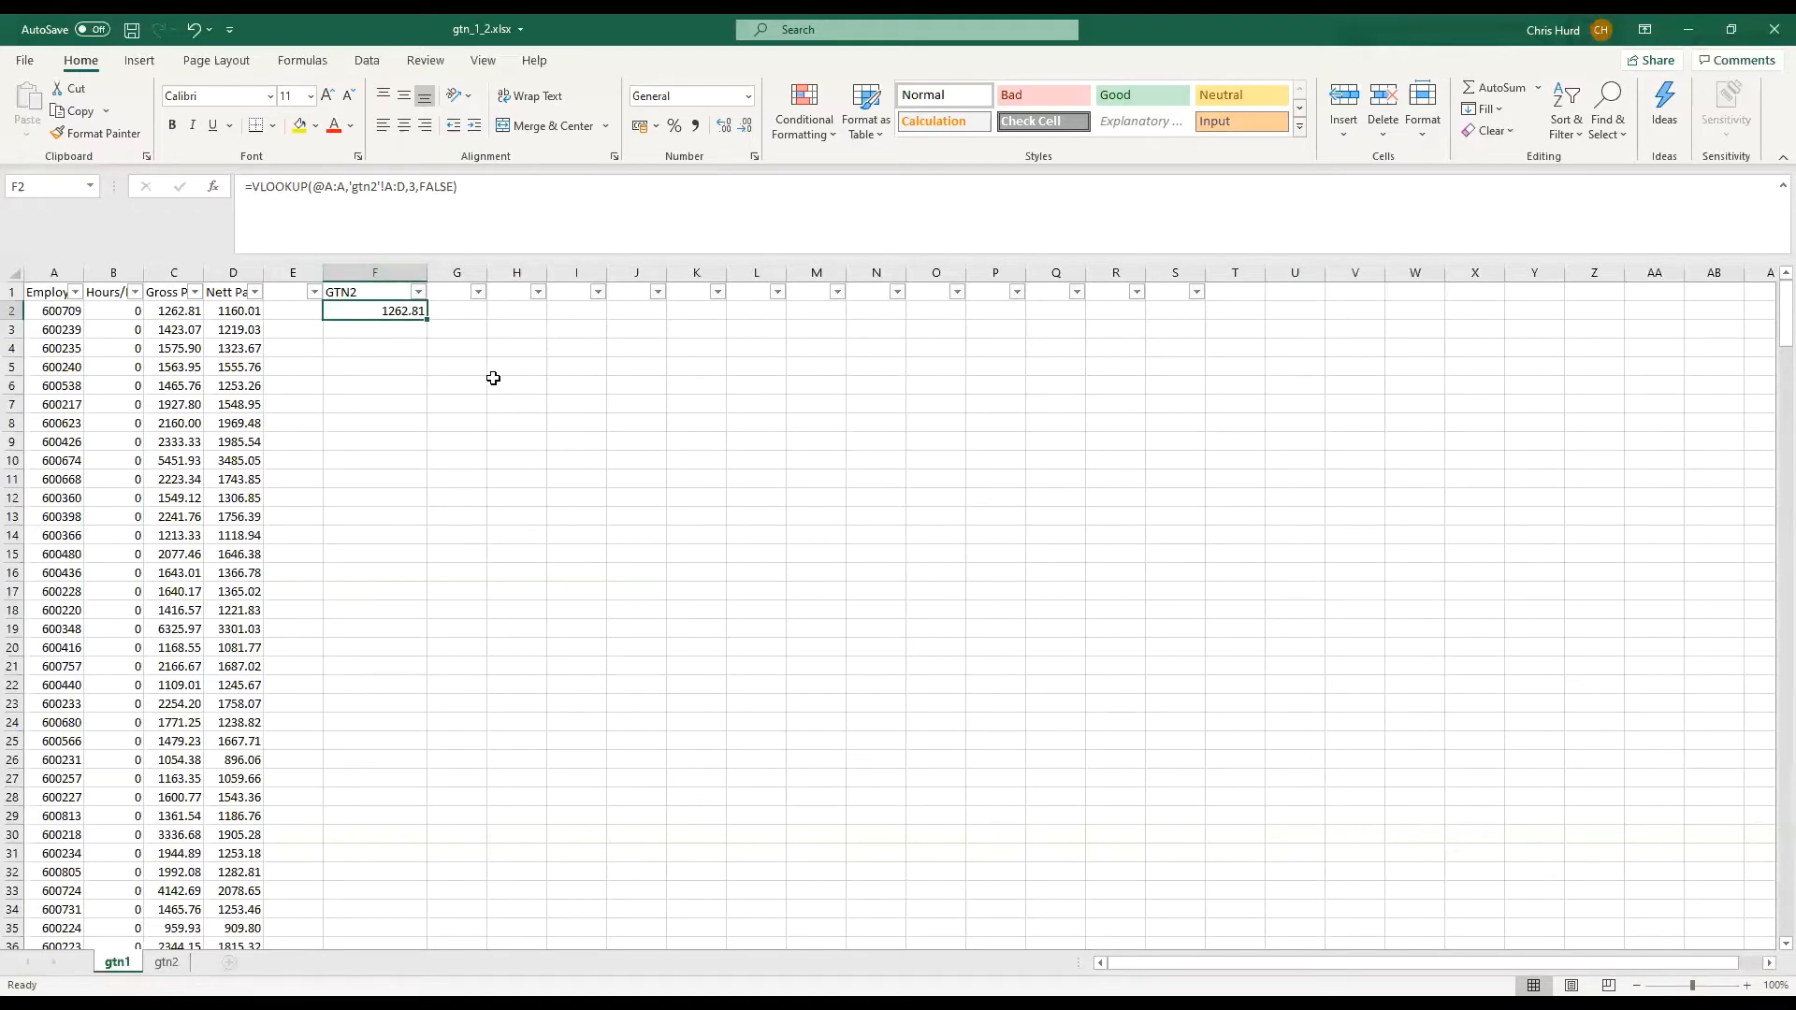
Fill the VLOOKUP formula from F2 down column F to row 341
left_click_drag(426, 319, 463, 868)
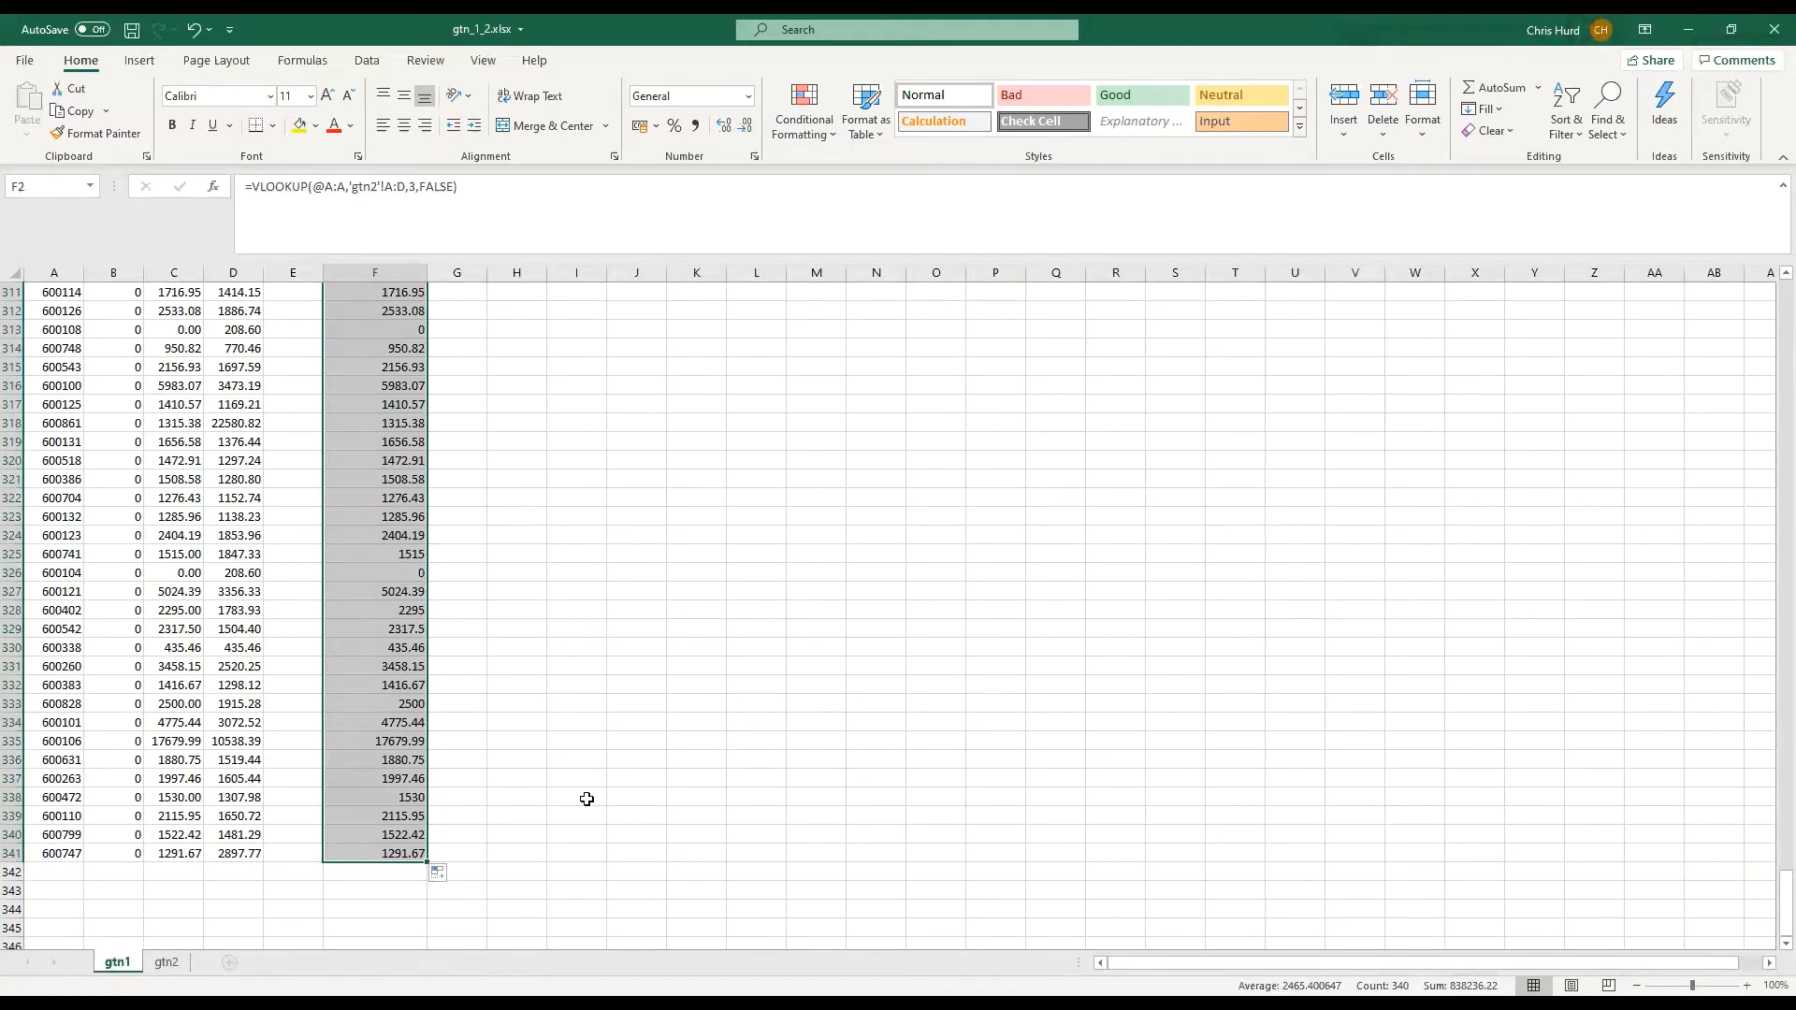
left_click(585, 759)
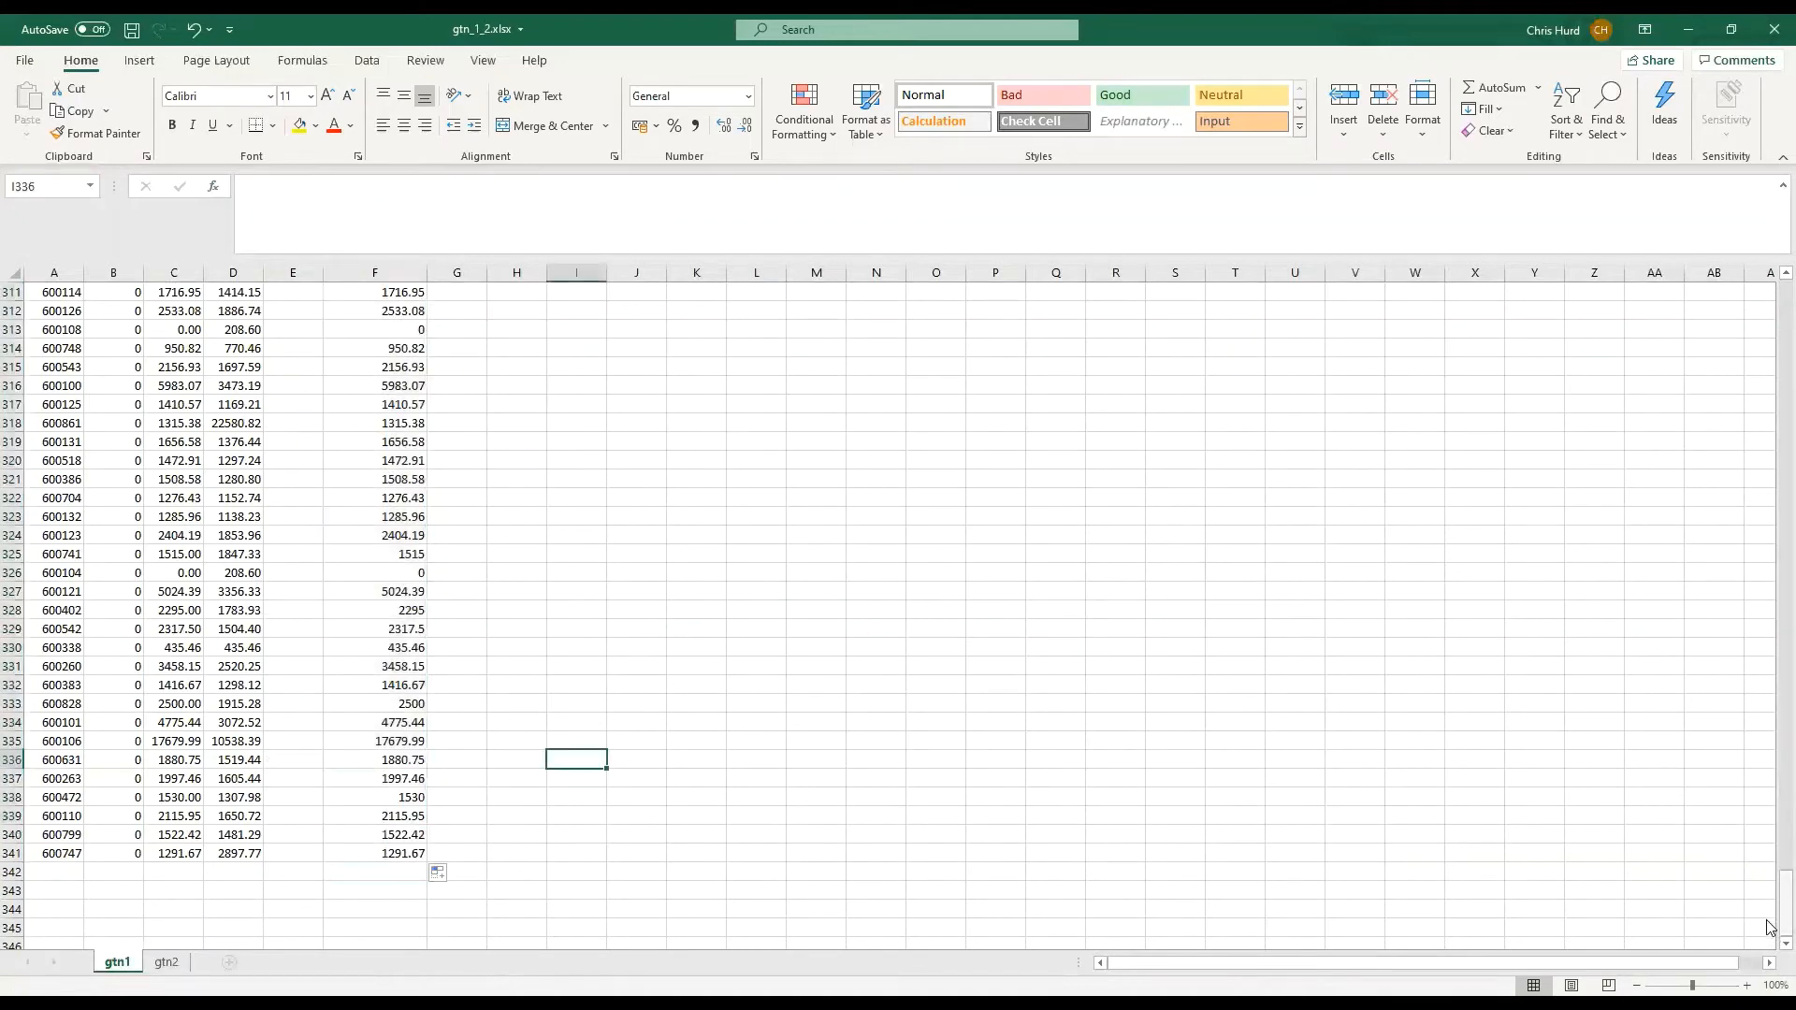
left_click_drag(1783, 912, 1771, 253)
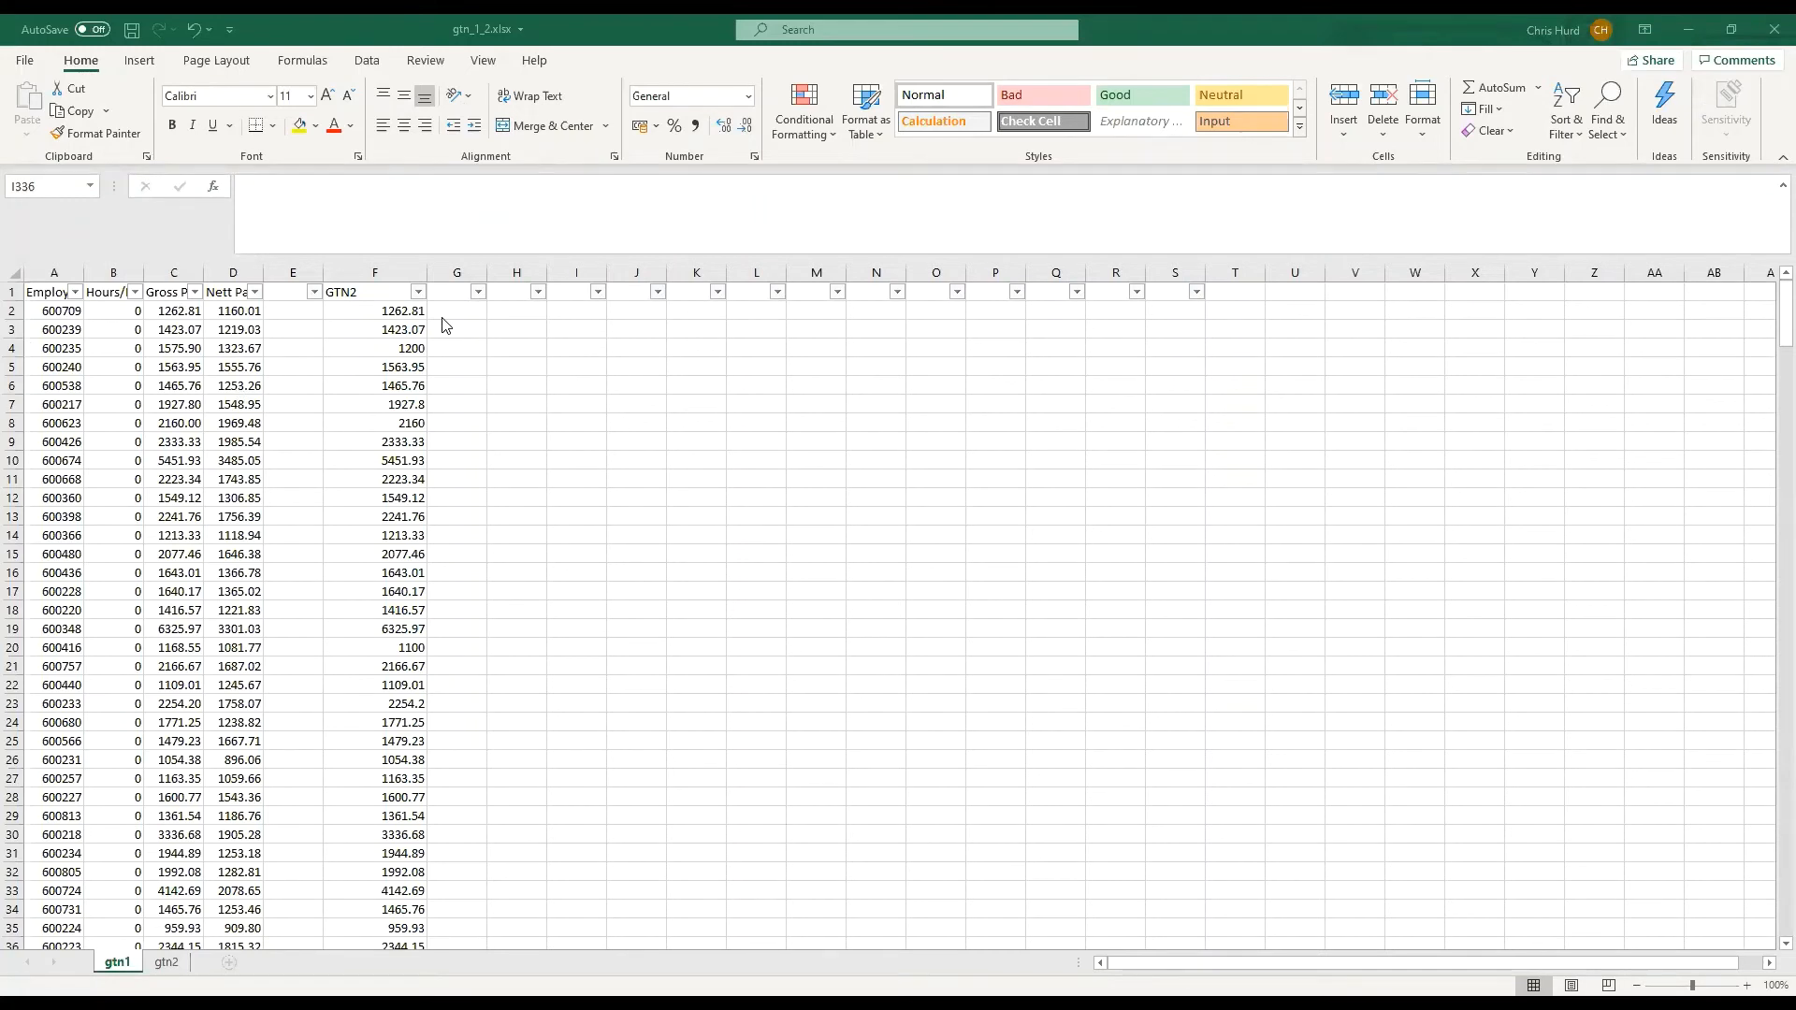
Enter the formula =C2=F2 in cell H2 to compare the gross pay with the looked-up value
left_click(525, 310)
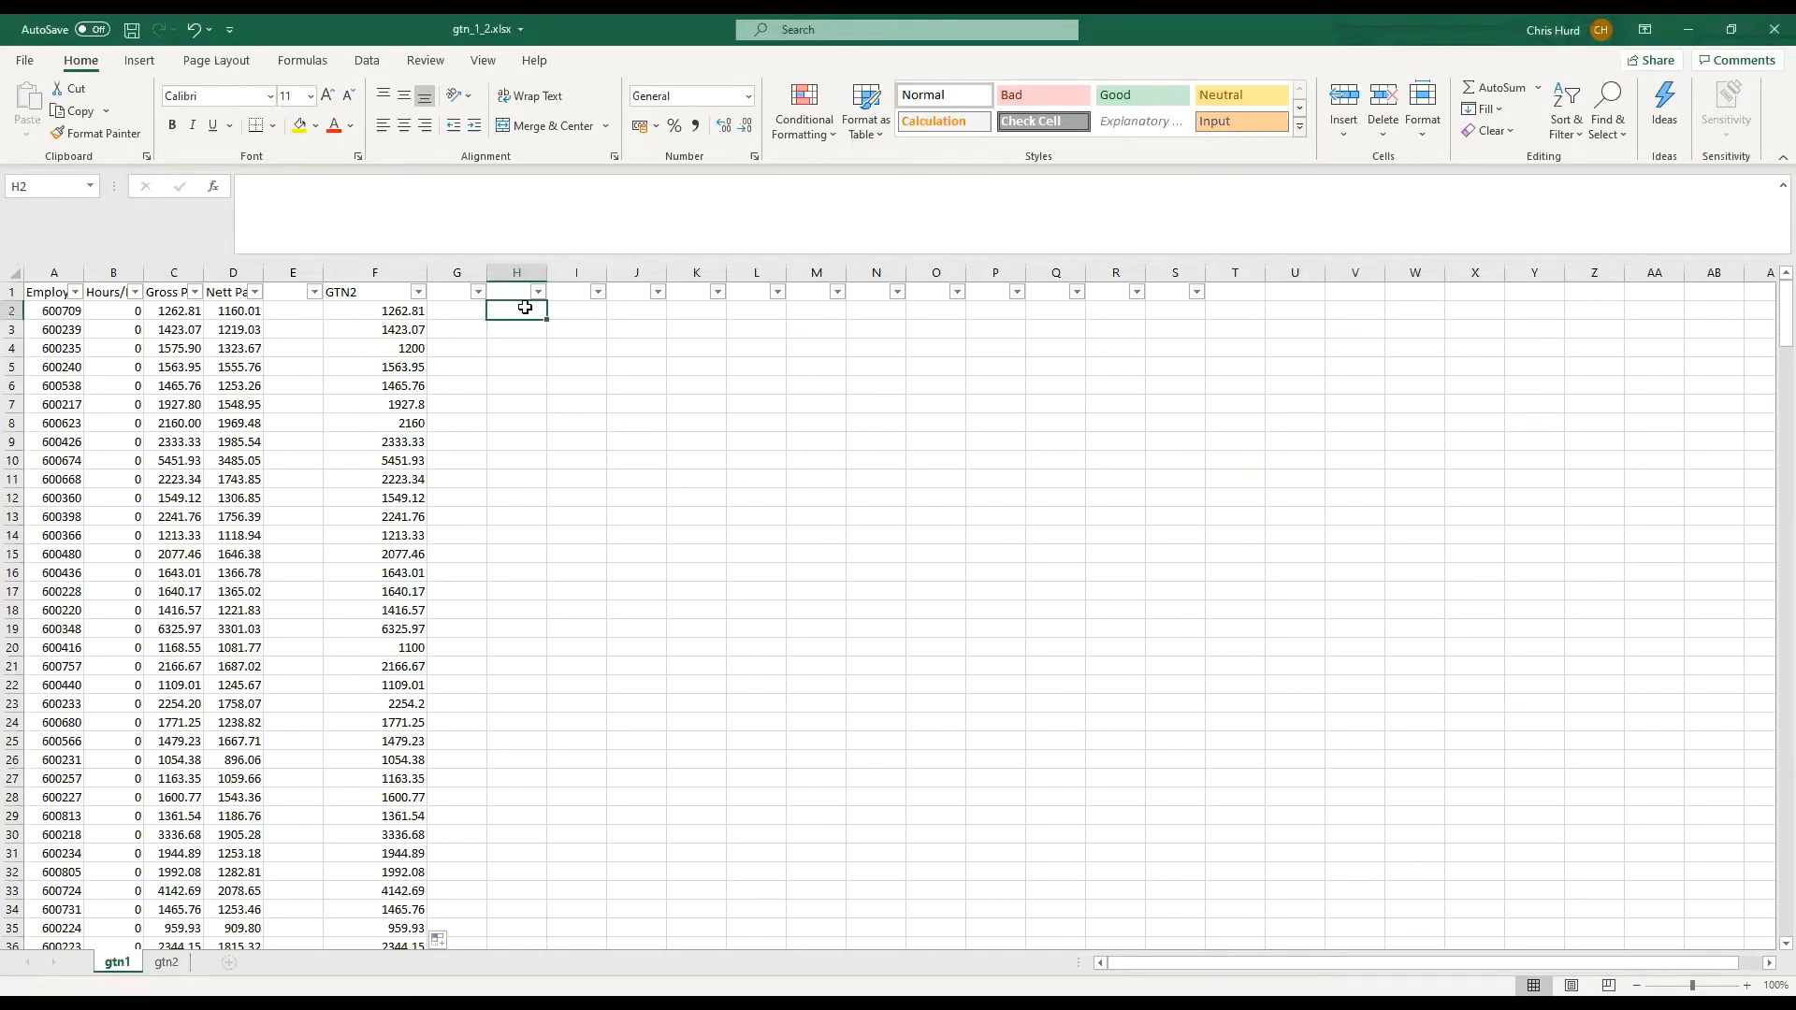
type("==")
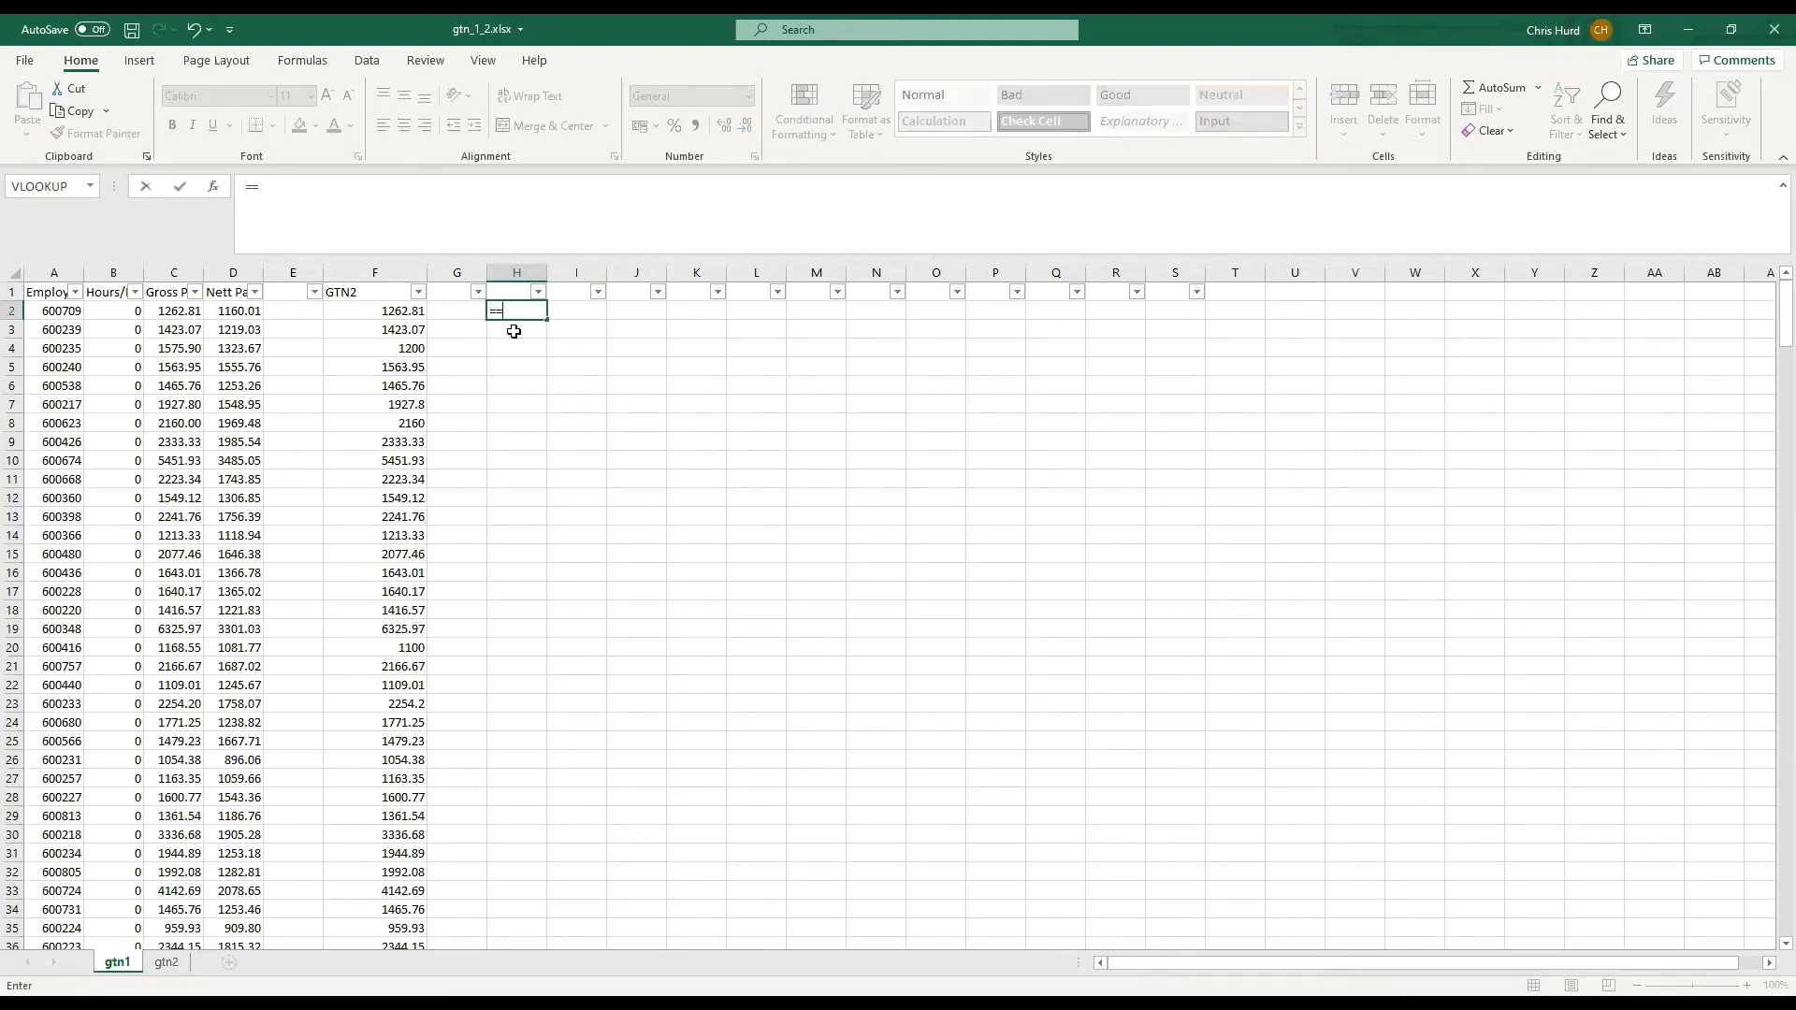
key("BackSpace")
left_click(176, 311)
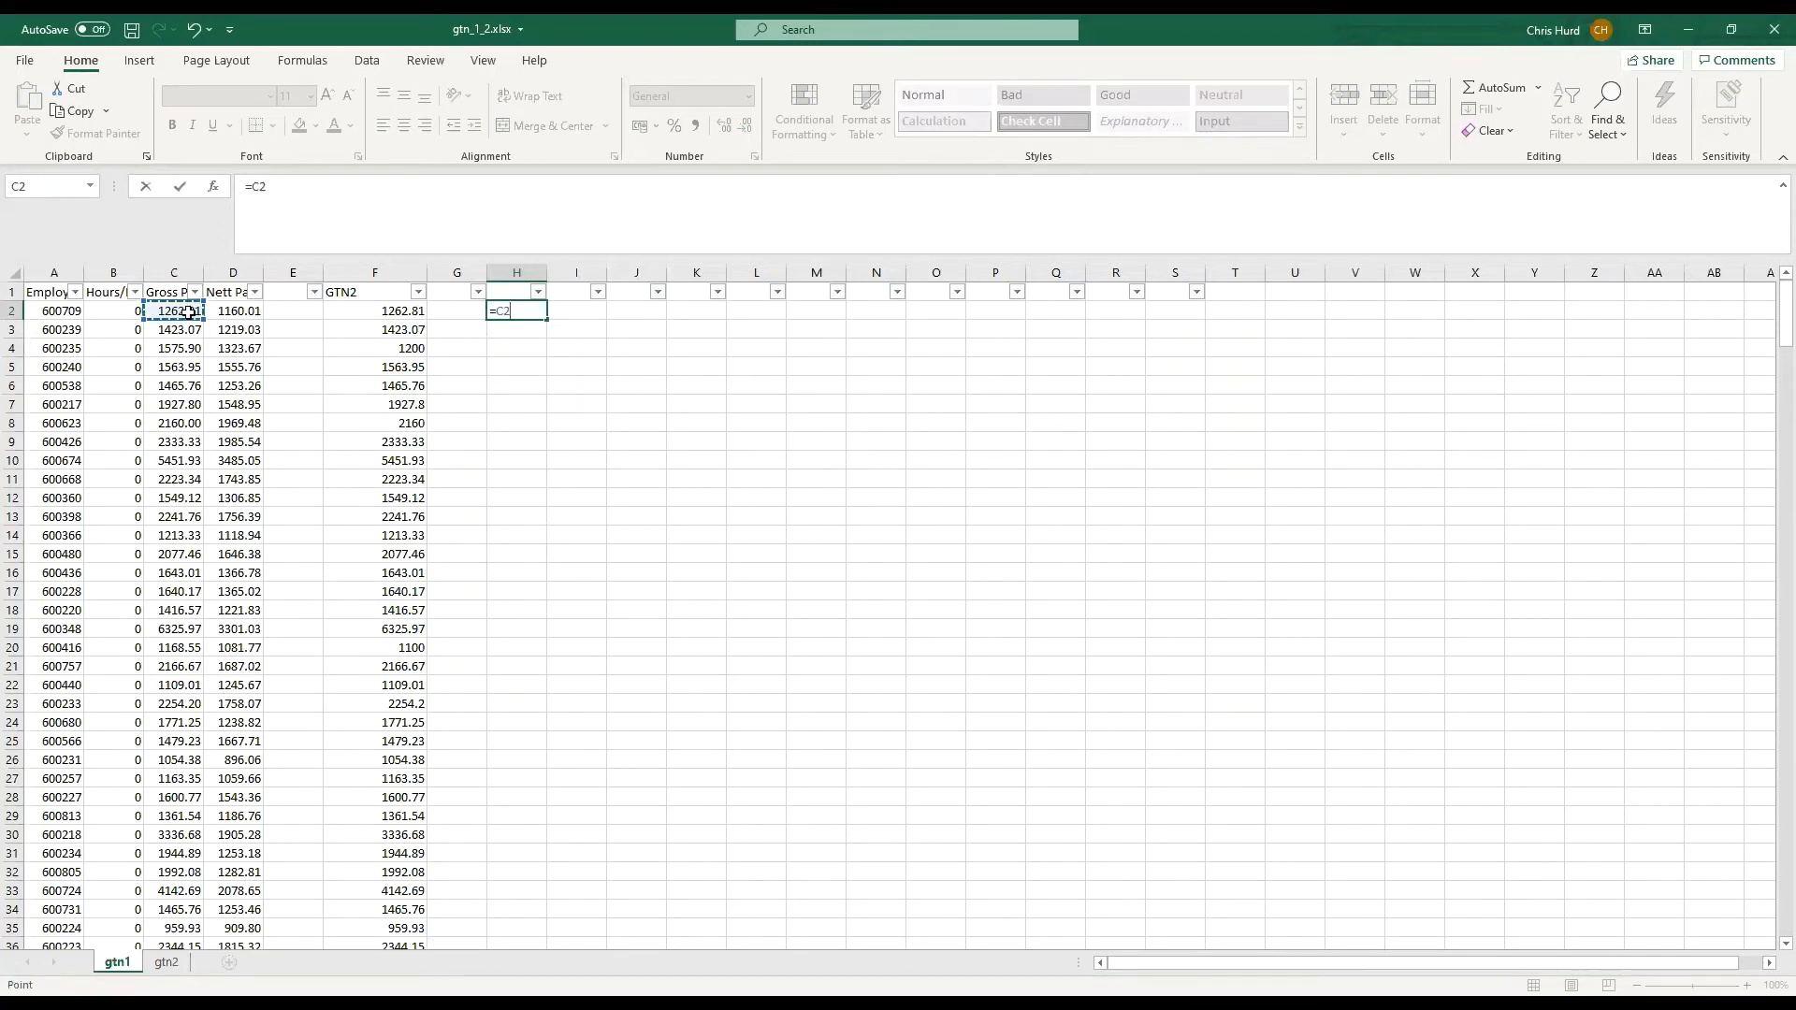
type("=")
left_click(403, 310)
key("ctrl+Return")
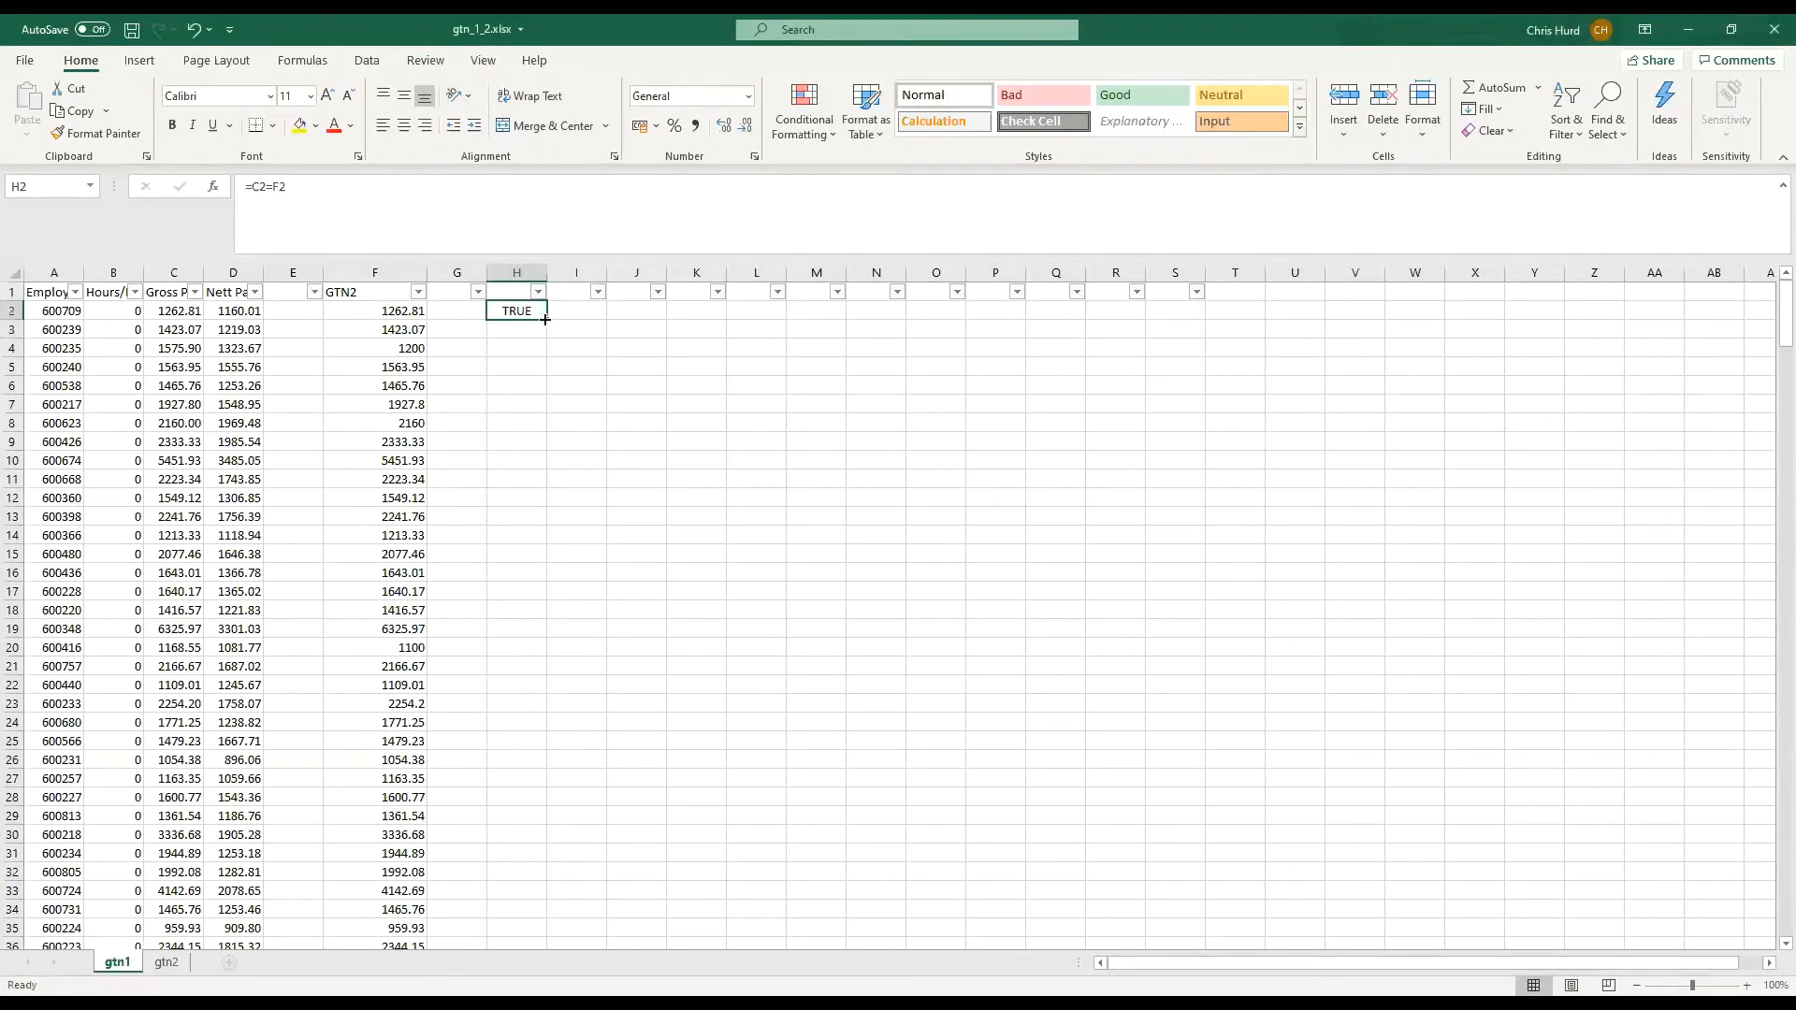
Fill the comparison formula from H2 down column H to row 341
left_click_drag(547, 320, 546, 896)
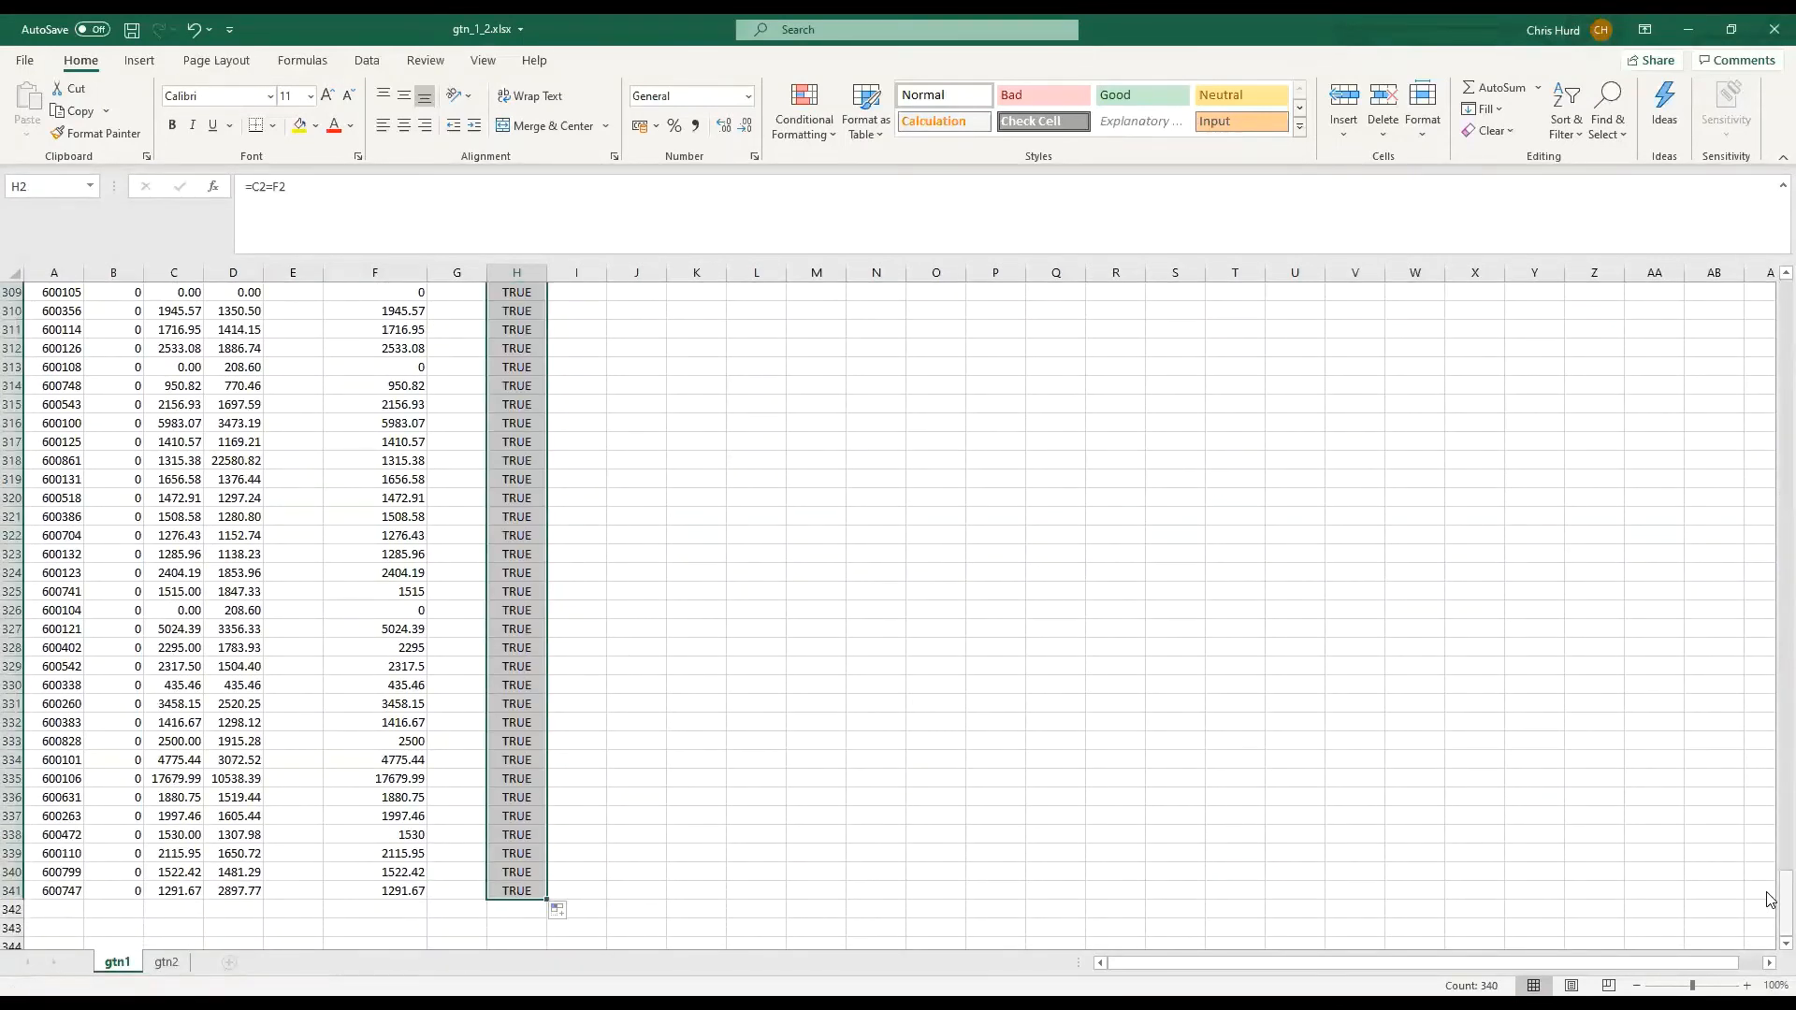
left_click_drag(1784, 895, 1770, 49)
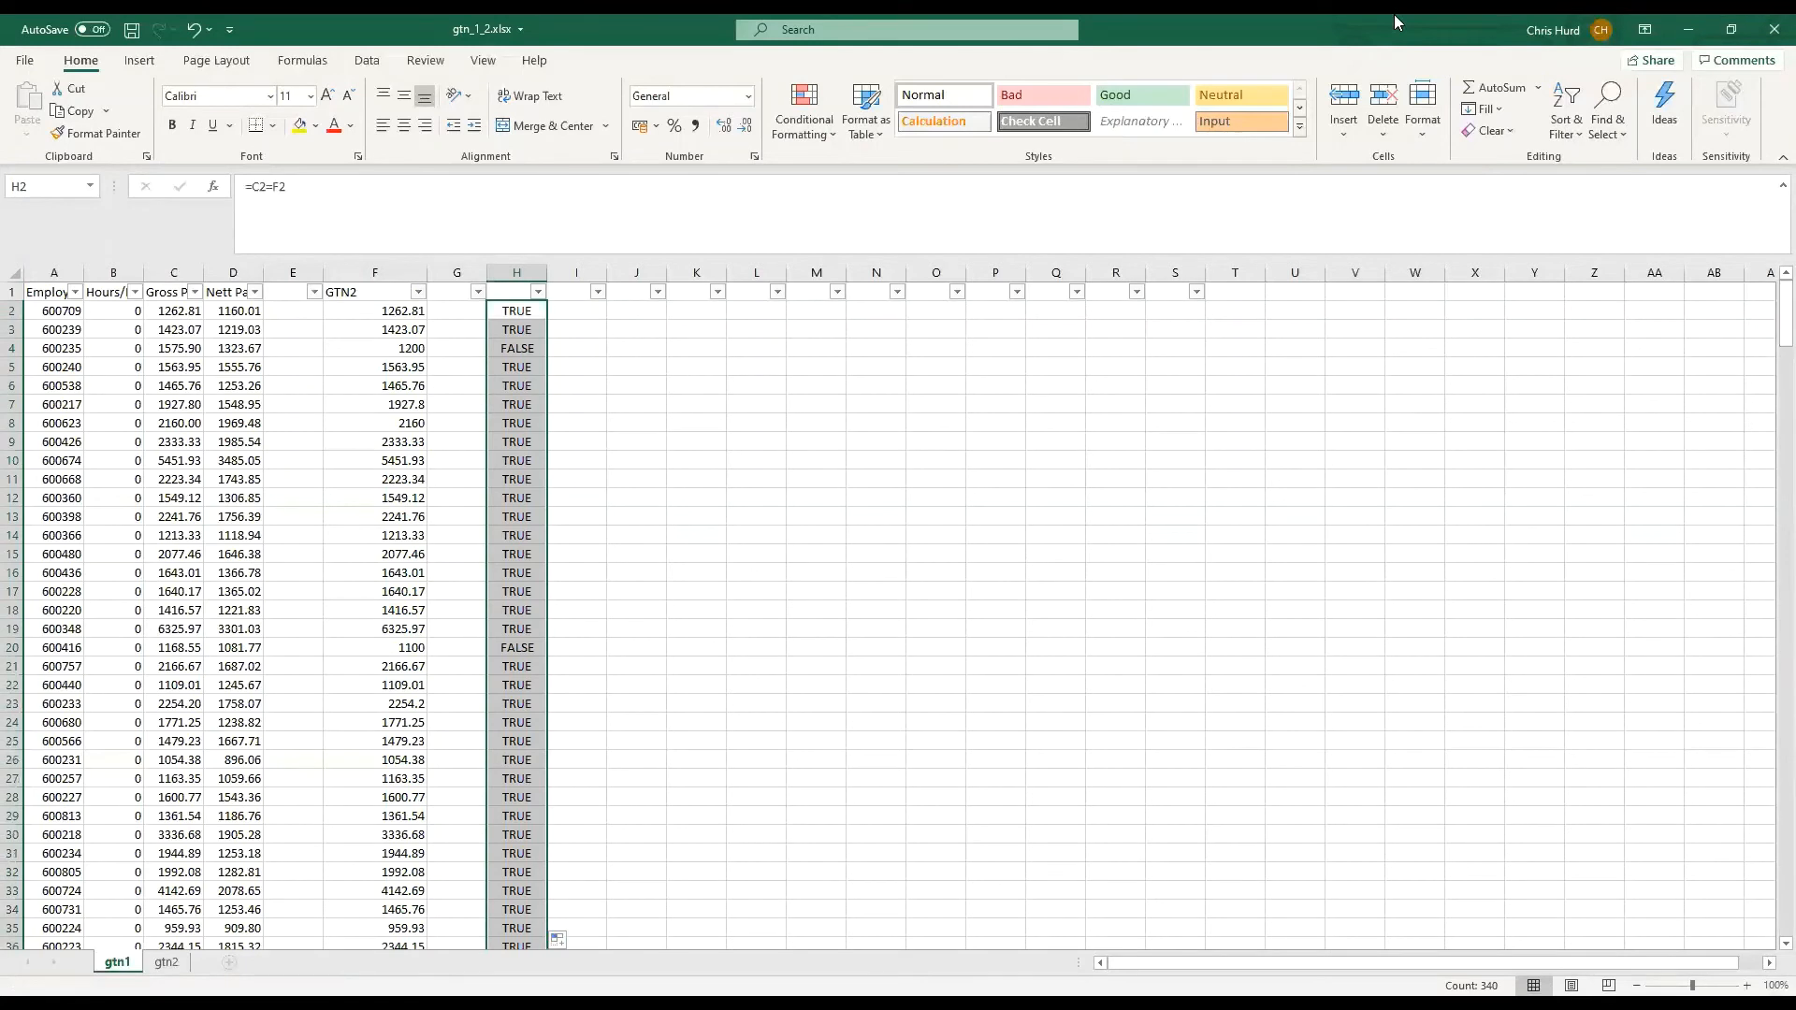
left_click(615, 367)
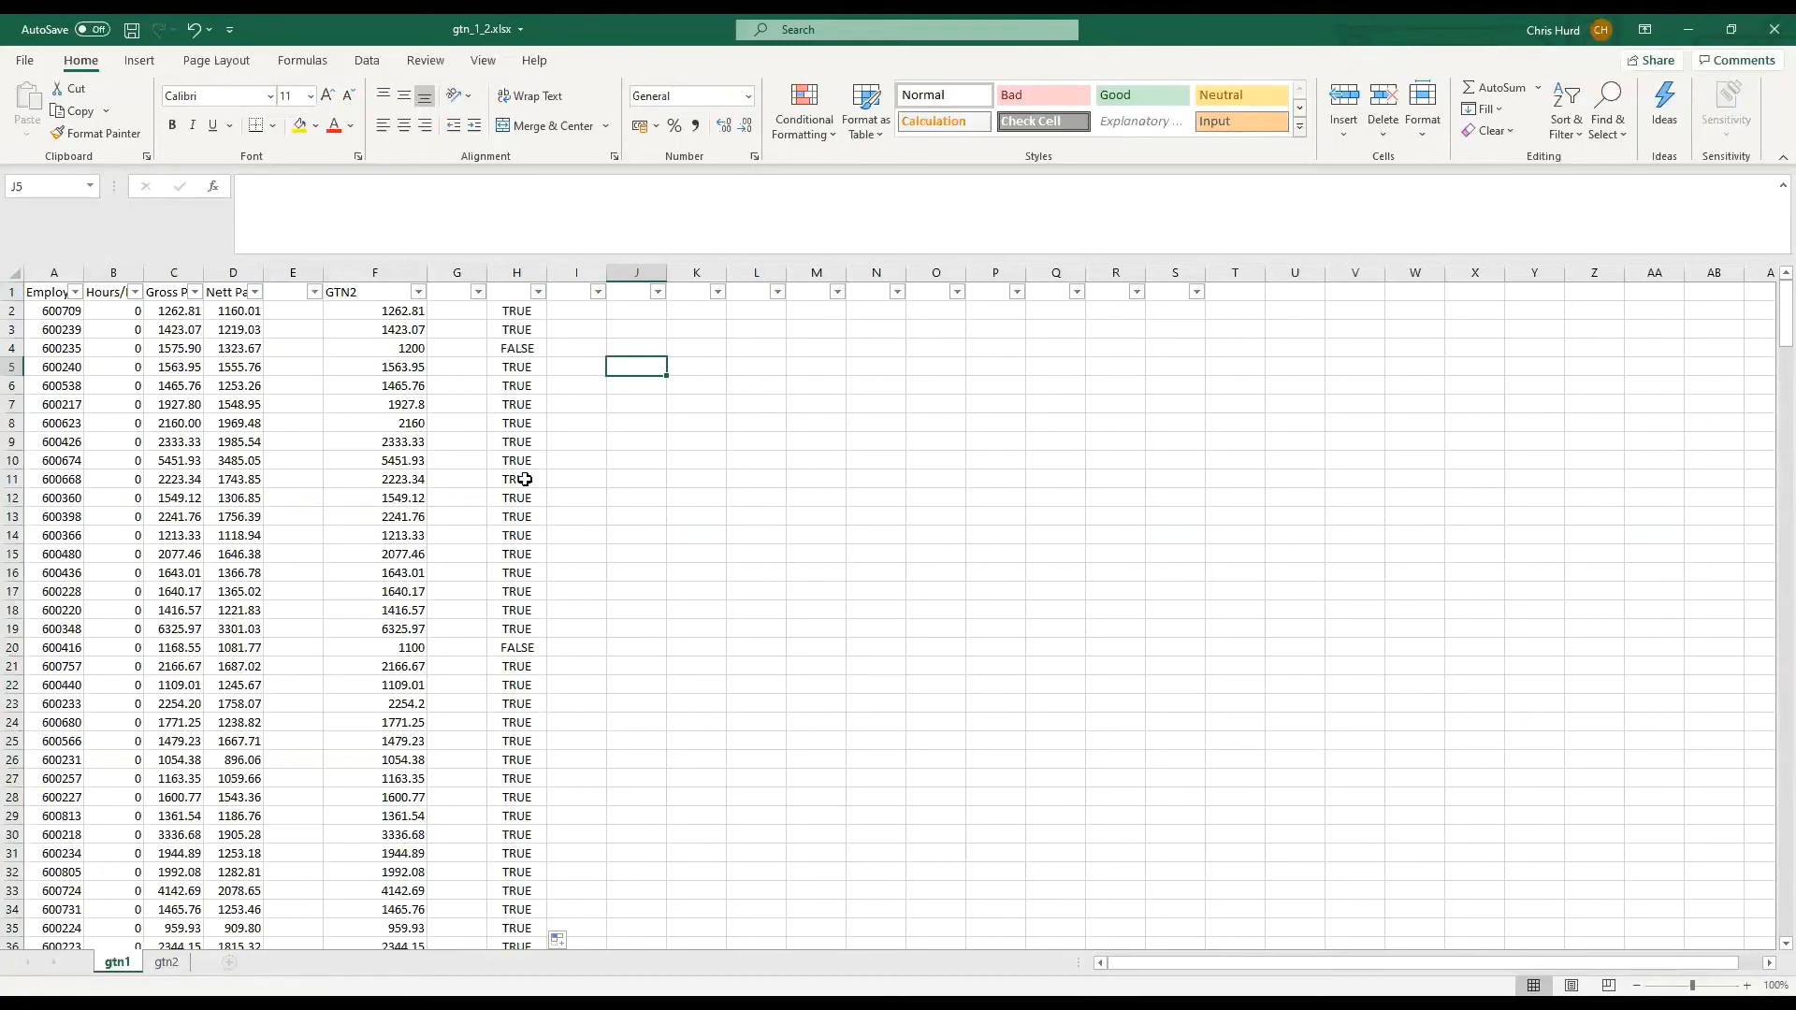
Turn the filter off and on again for the whole gtn1 sheet so that it covers the new columns
left_click(14, 273)
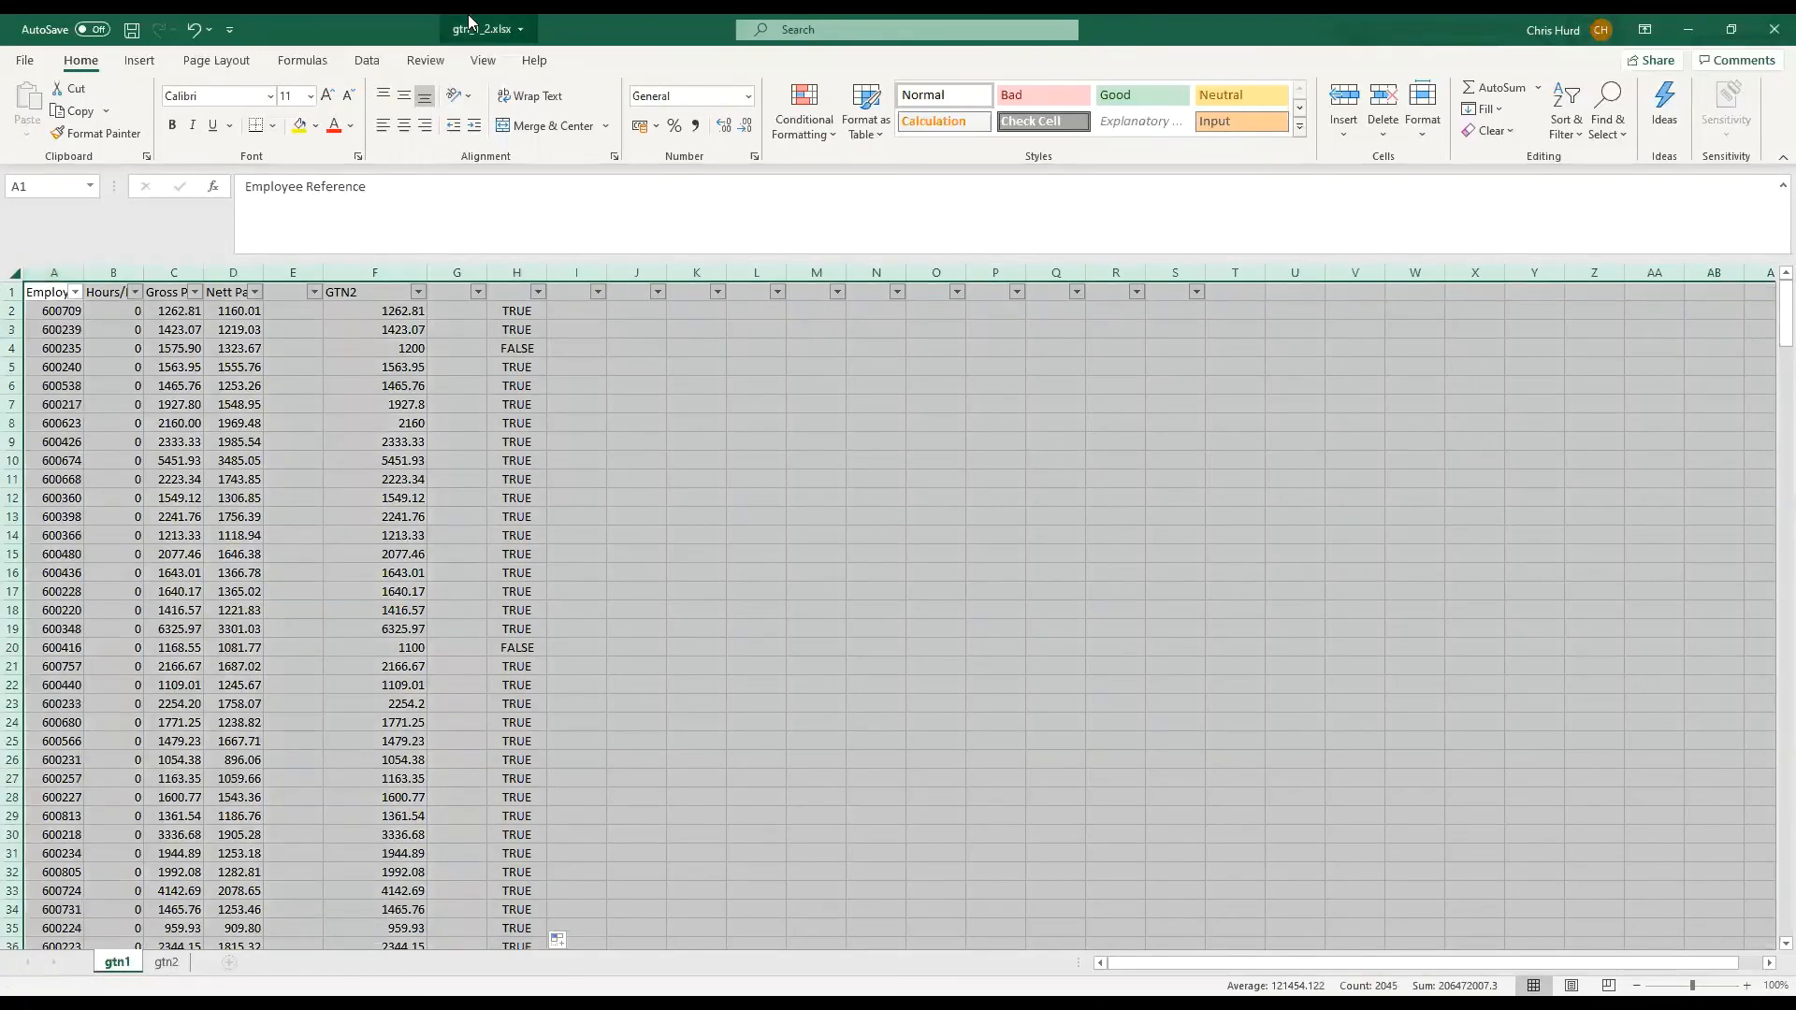
left_click(367, 60)
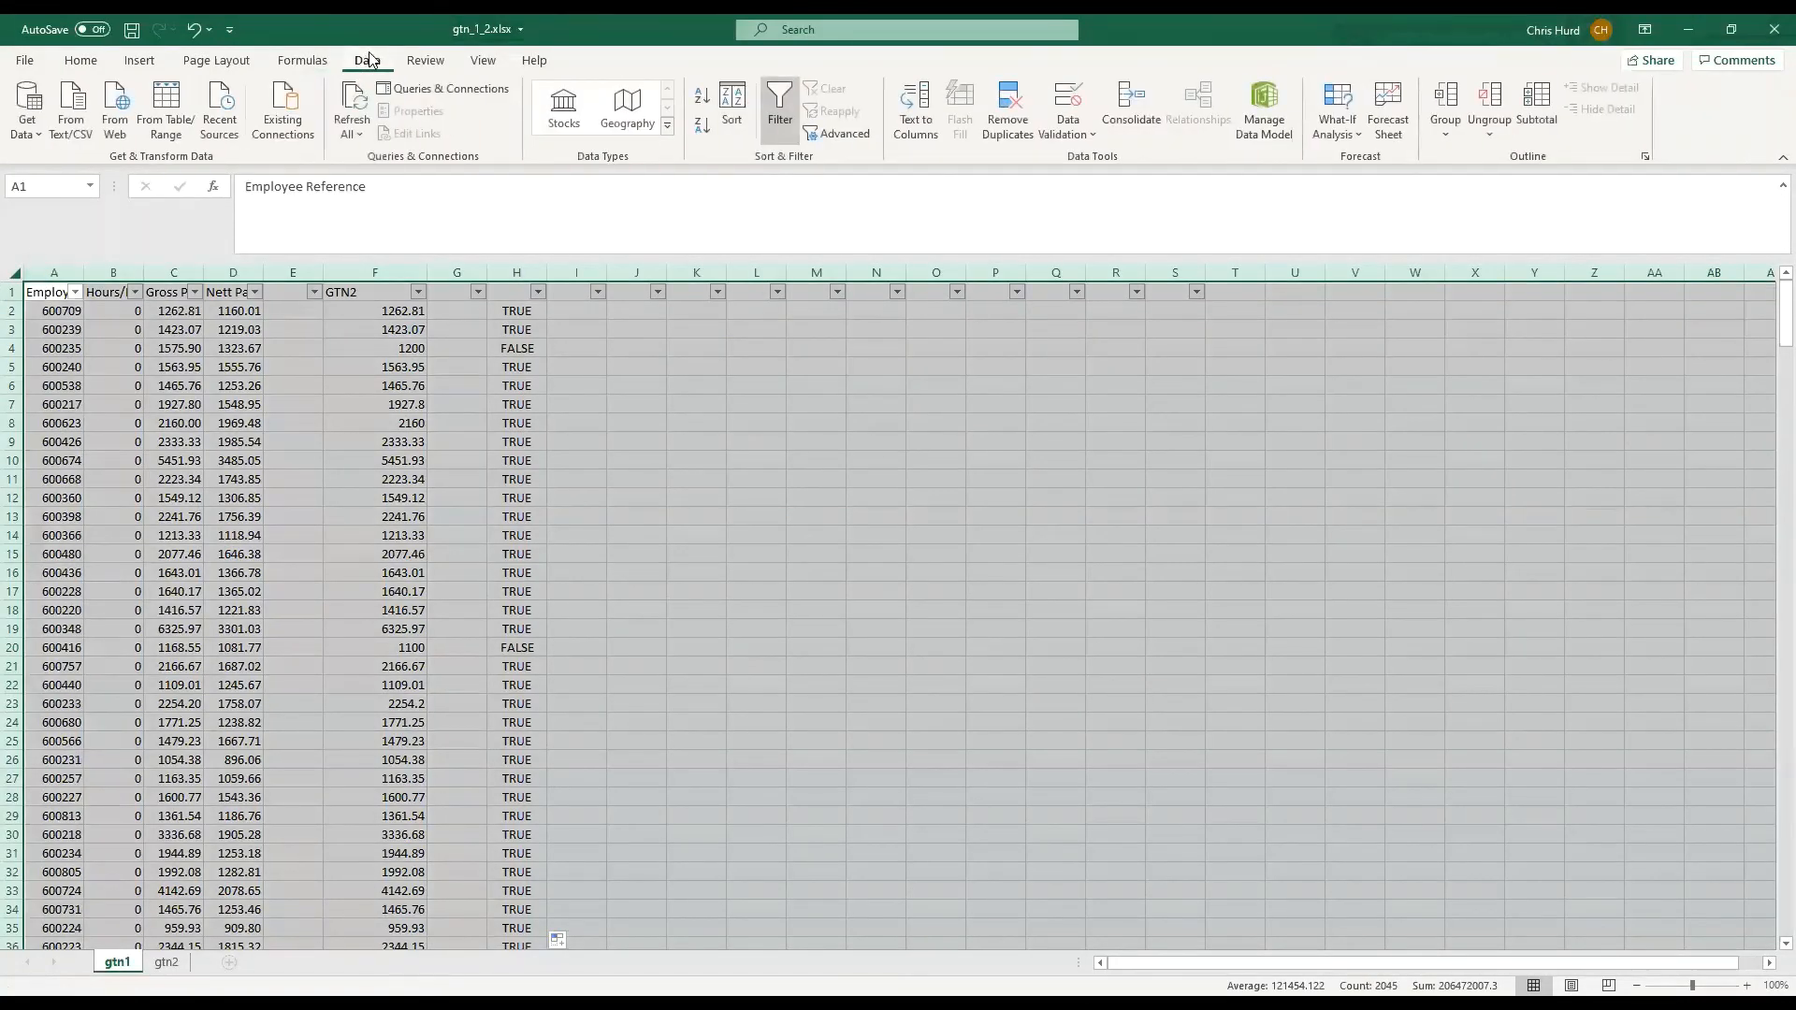
left_click(780, 104)
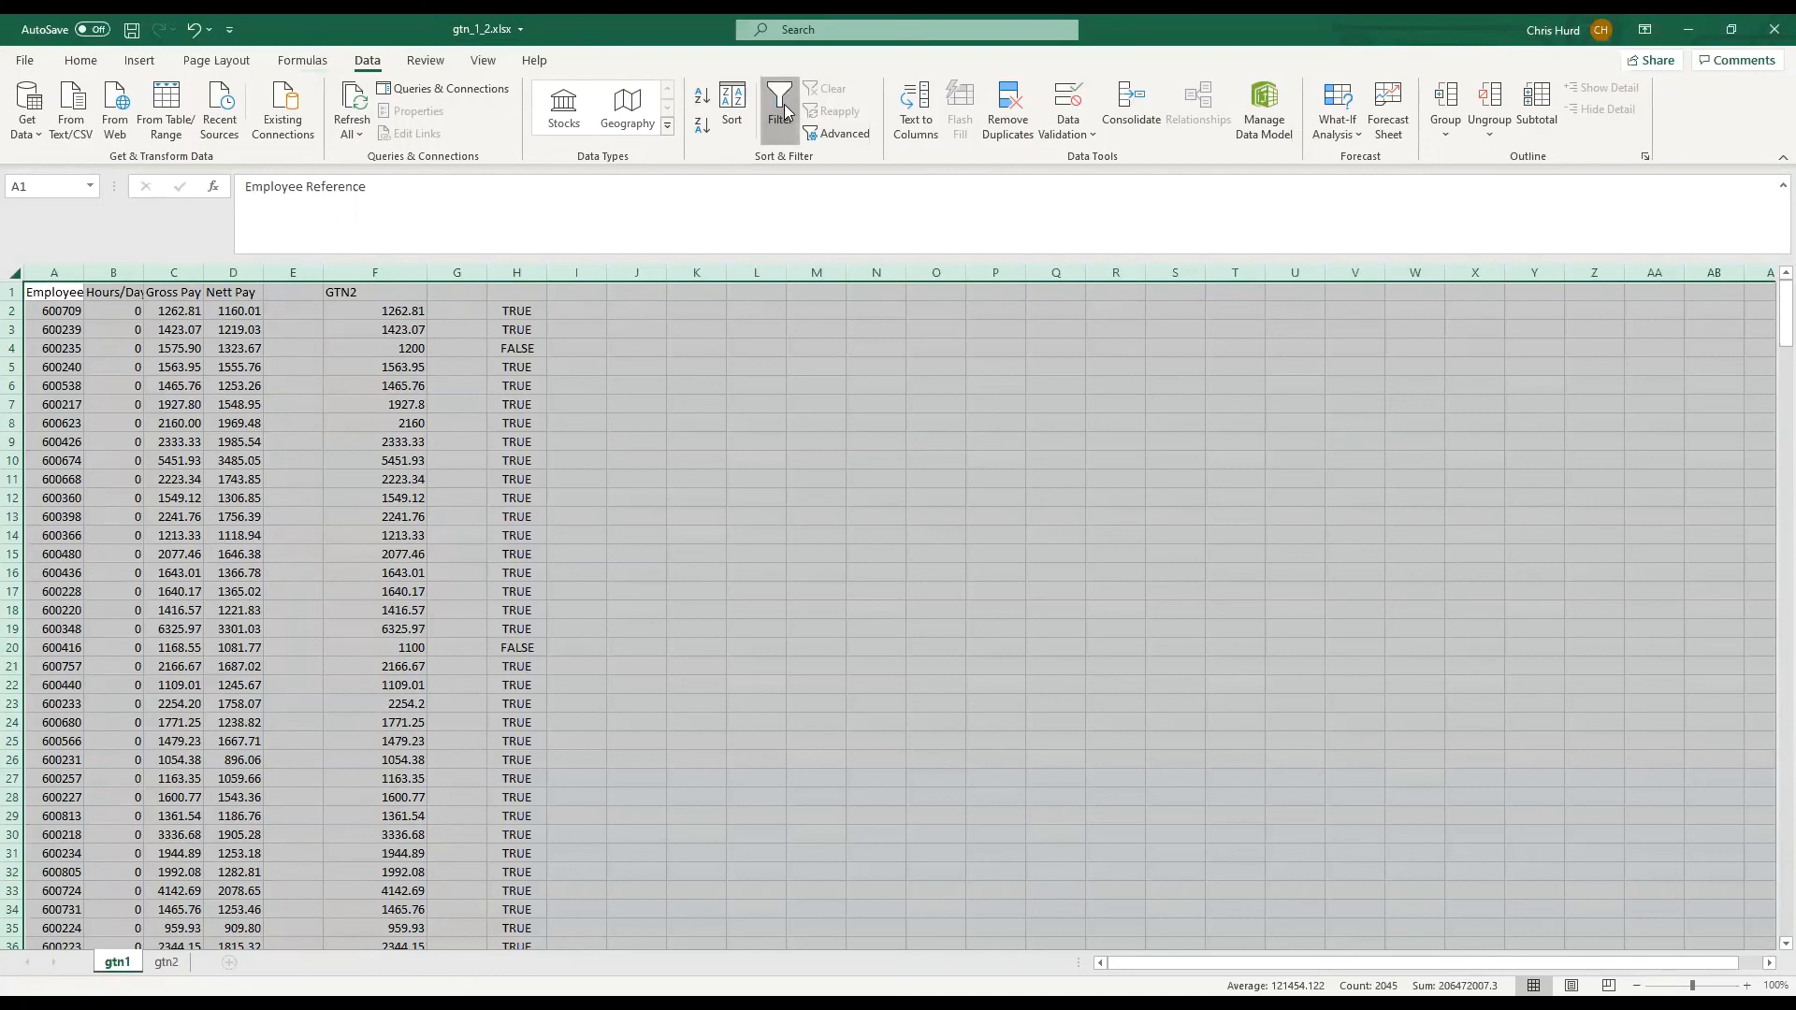
left_click(784, 103)
left_click_drag(804, 478, 779, 452)
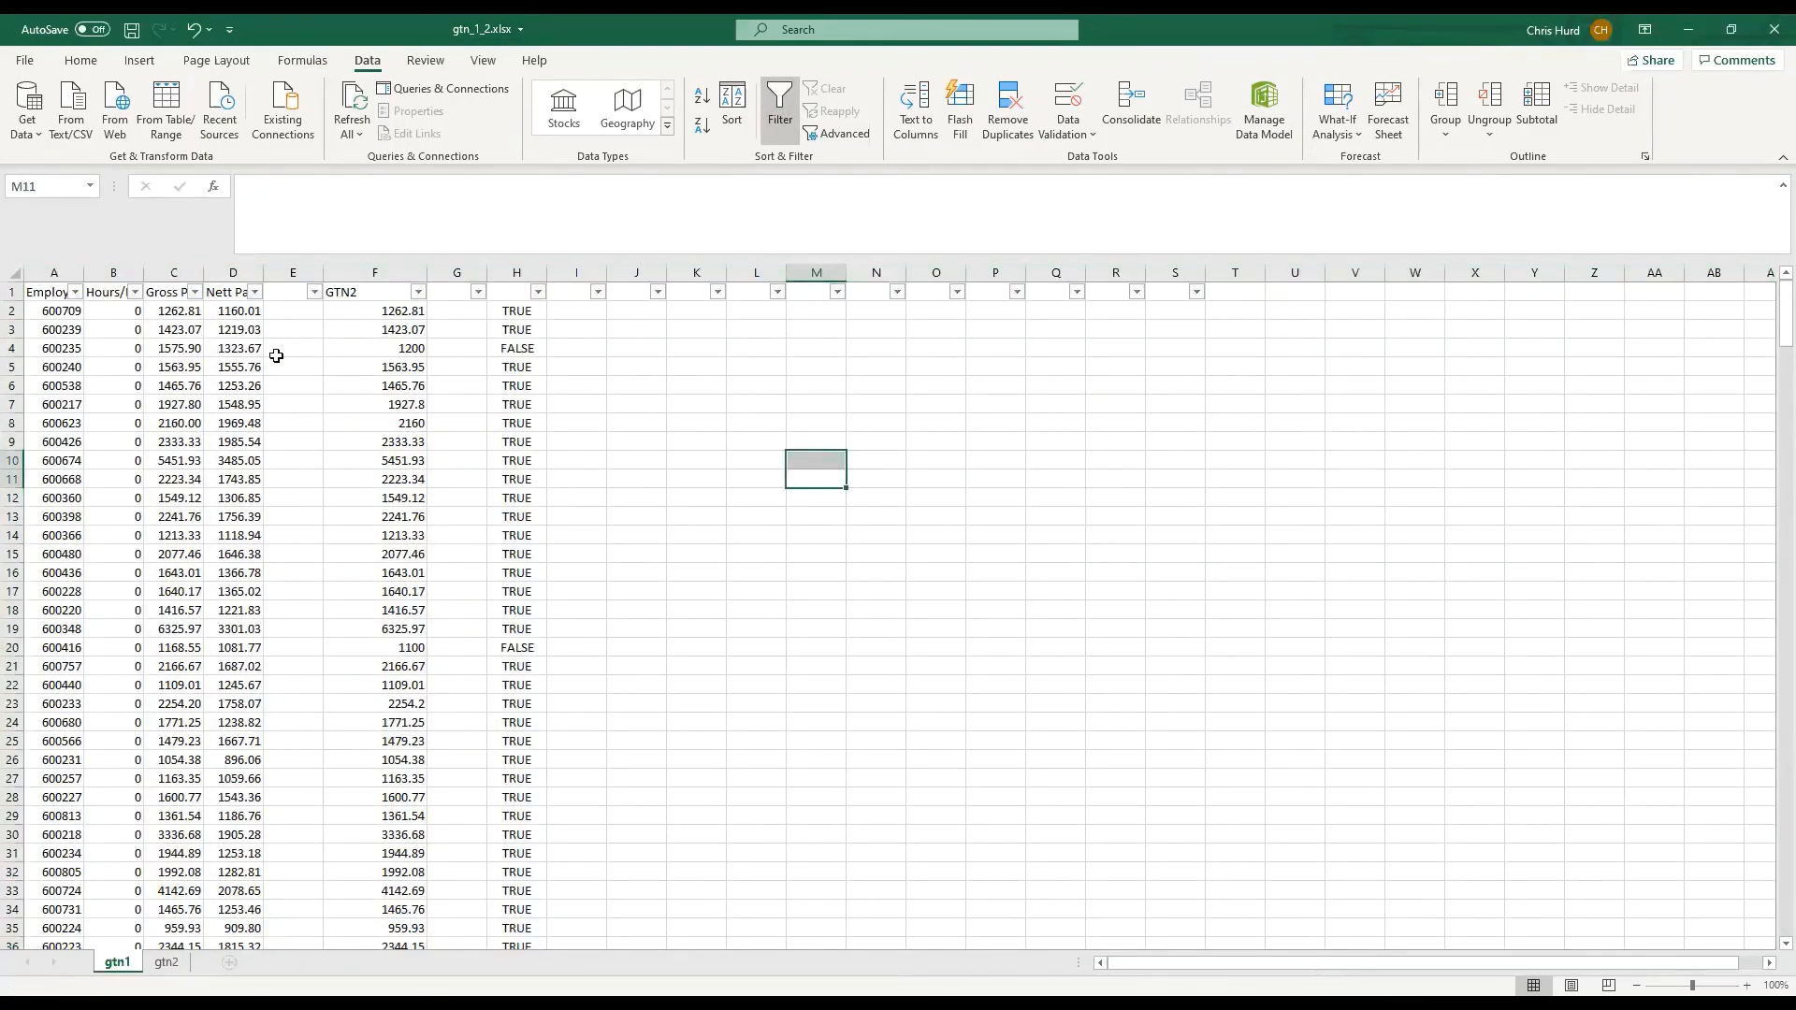
Filter column H to exclude TRUE and show only the FALSE rows
left_click(539, 293)
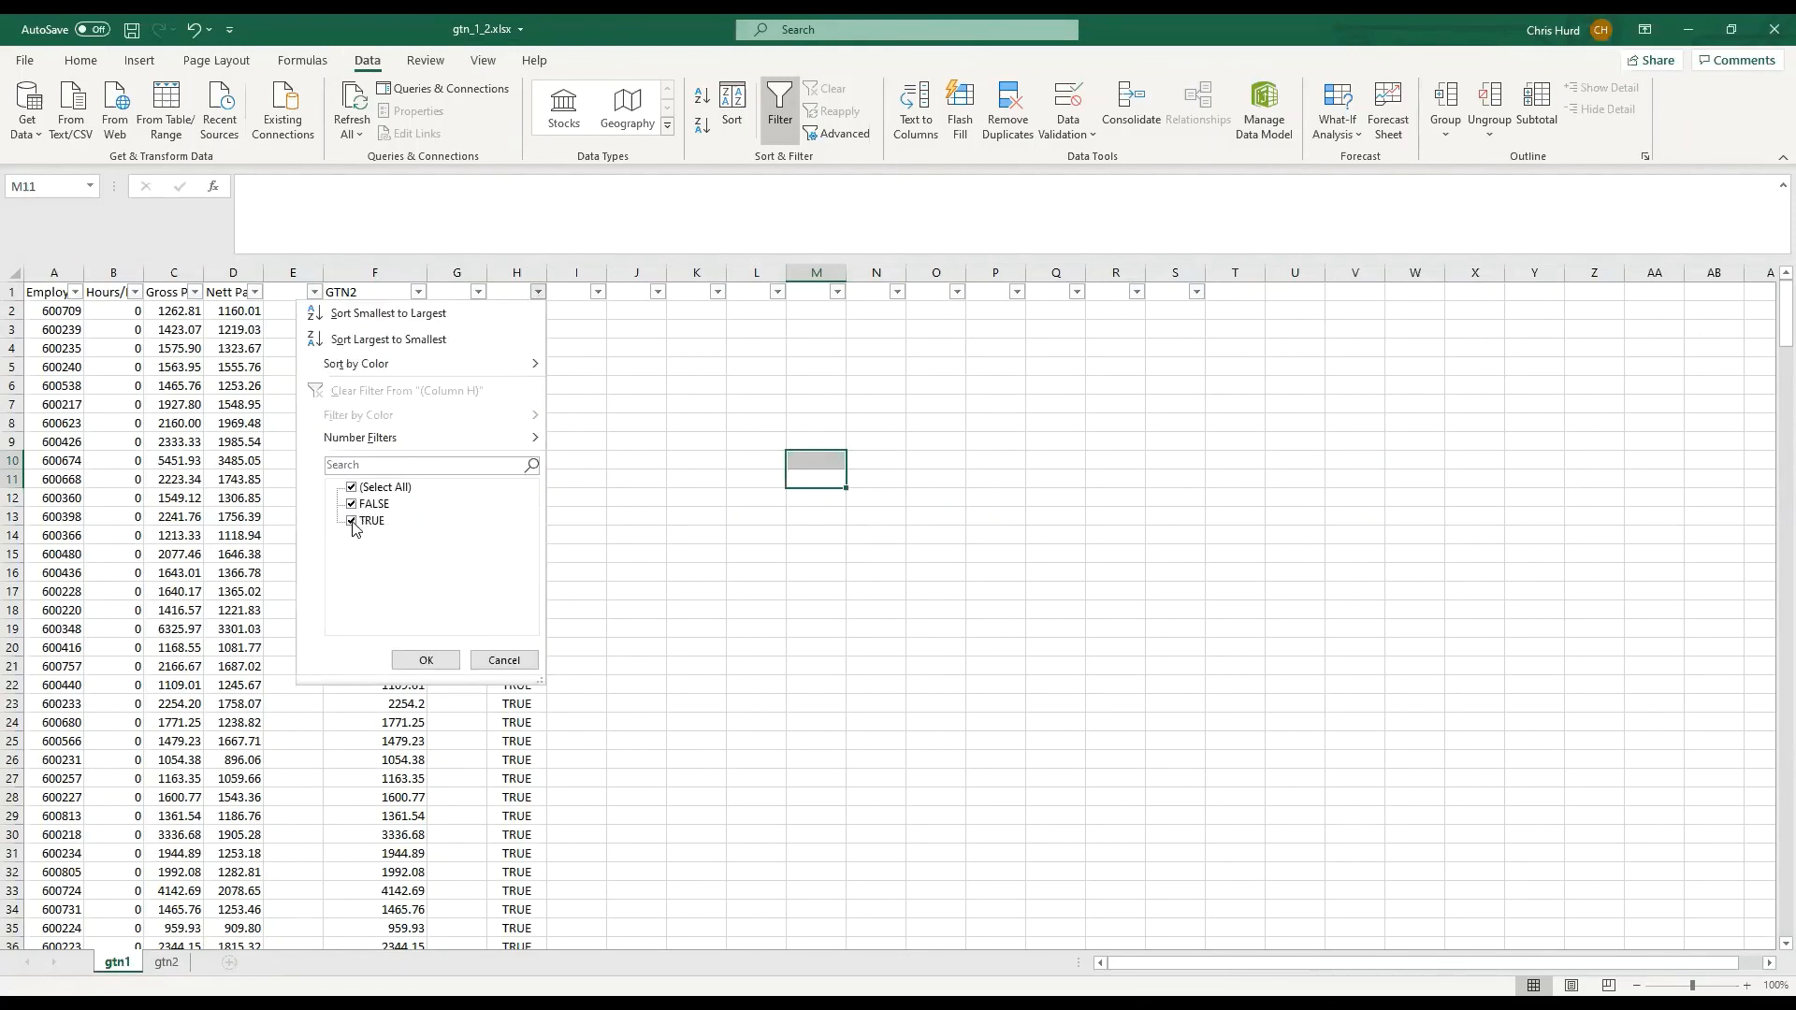
left_click(352, 522)
left_click(443, 662)
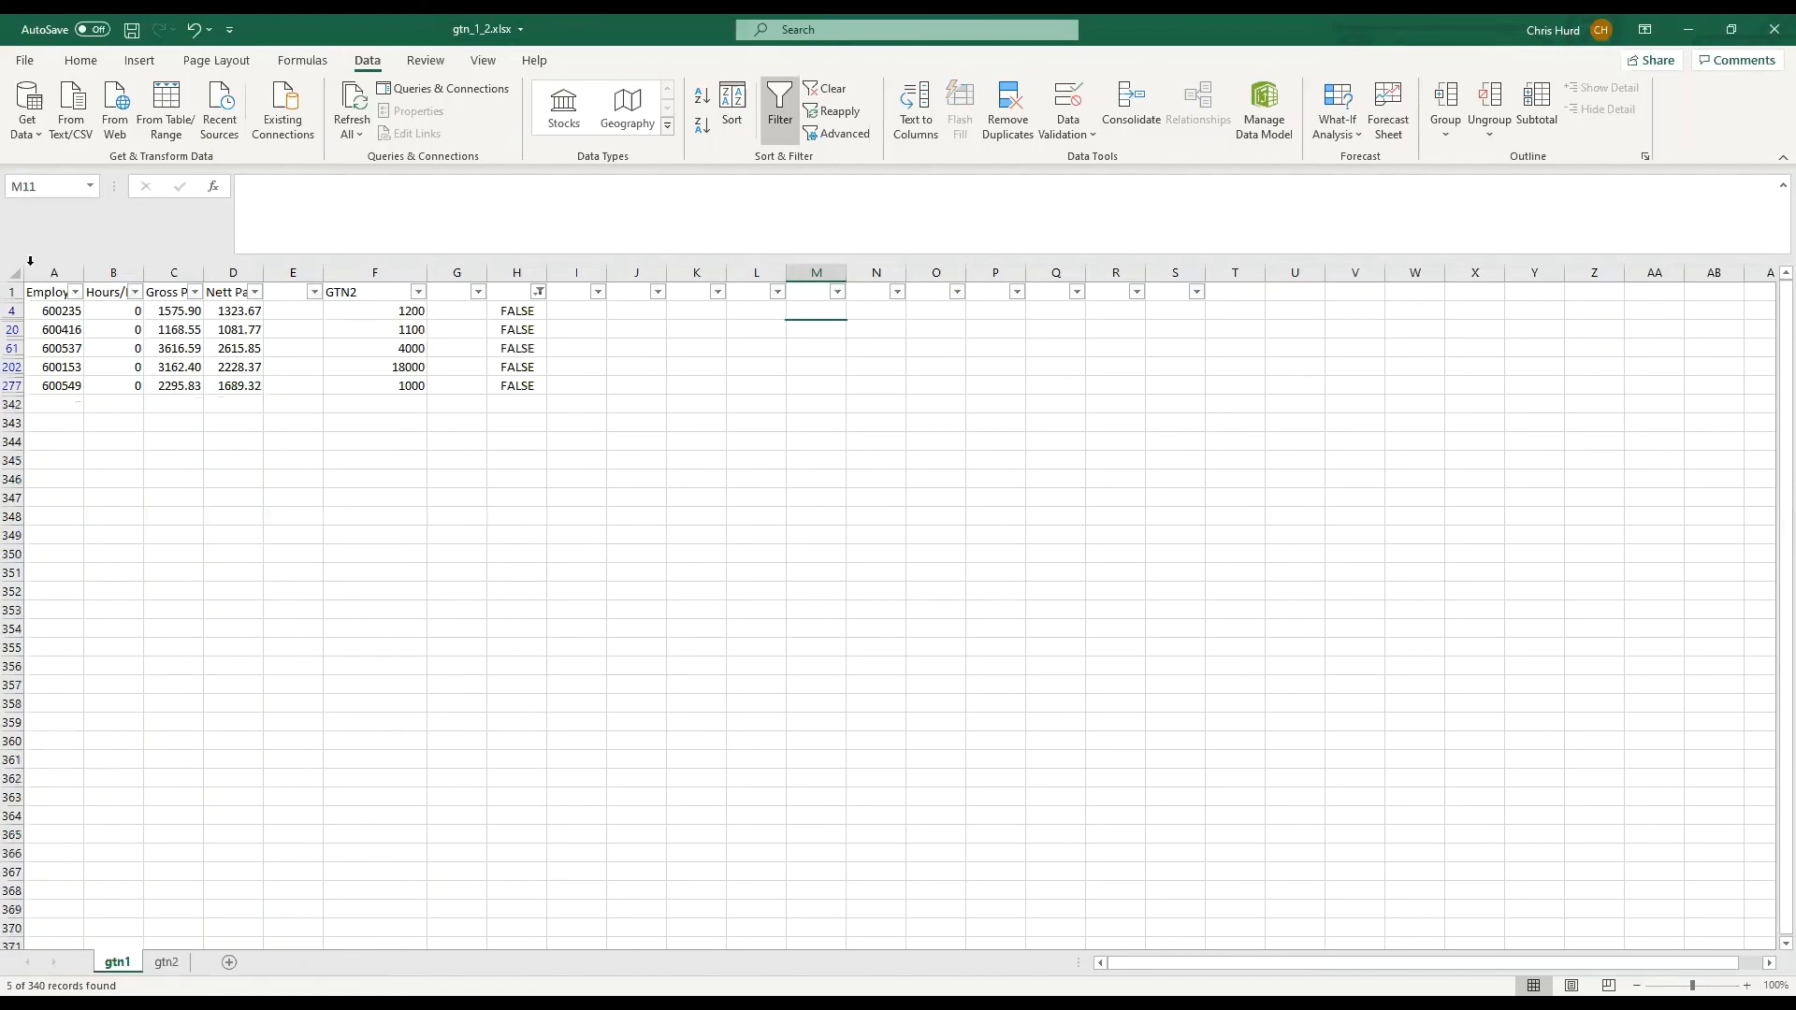